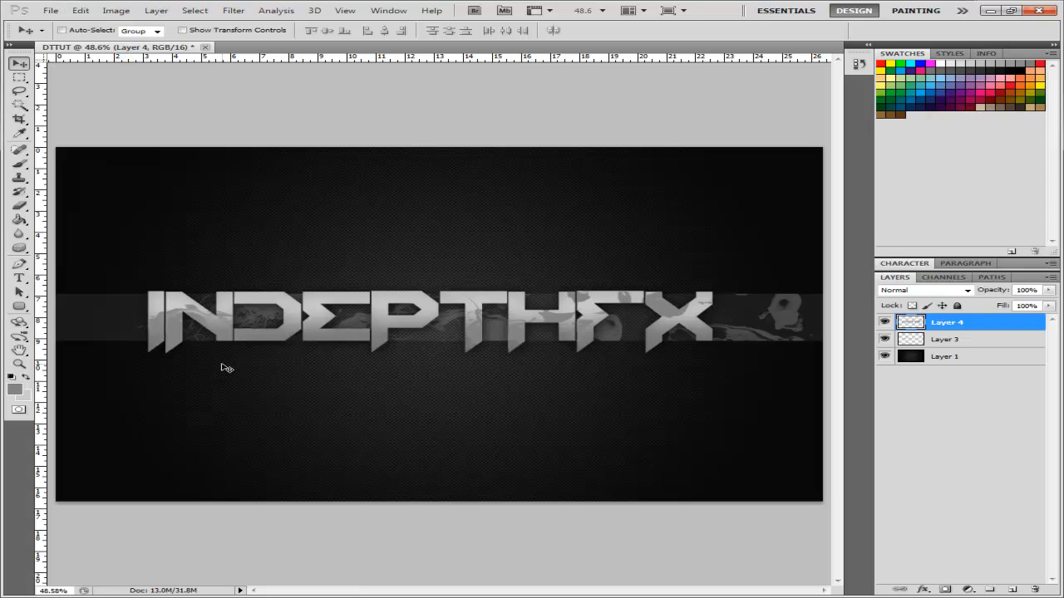
# Start a new 1920 by 1200 pixel document named DTTUT.
pyautogui.click(51, 10)
pyautogui.click(63, 23)
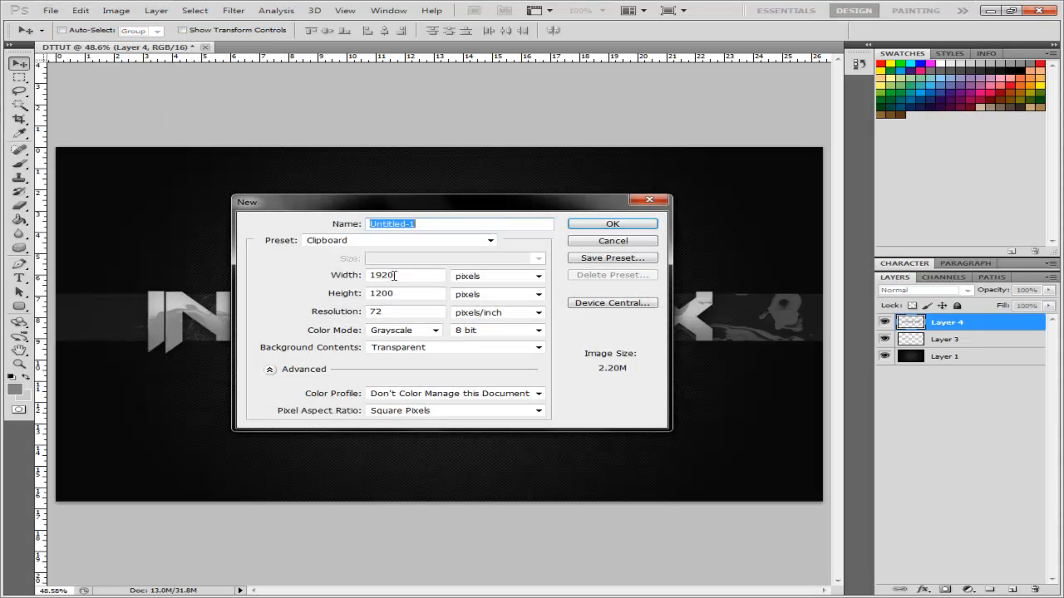
pyautogui.doubleClick(397, 275)
pyautogui.doubleClick(386, 292)
pyautogui.doubleClick(426, 225)
pyautogui.write('DTTUT')
# Set the new document's color mode to RGB Color at 16 bit and create it.
pyautogui.click(418, 330)
pyautogui.click(417, 362)
pyautogui.click(504, 332)
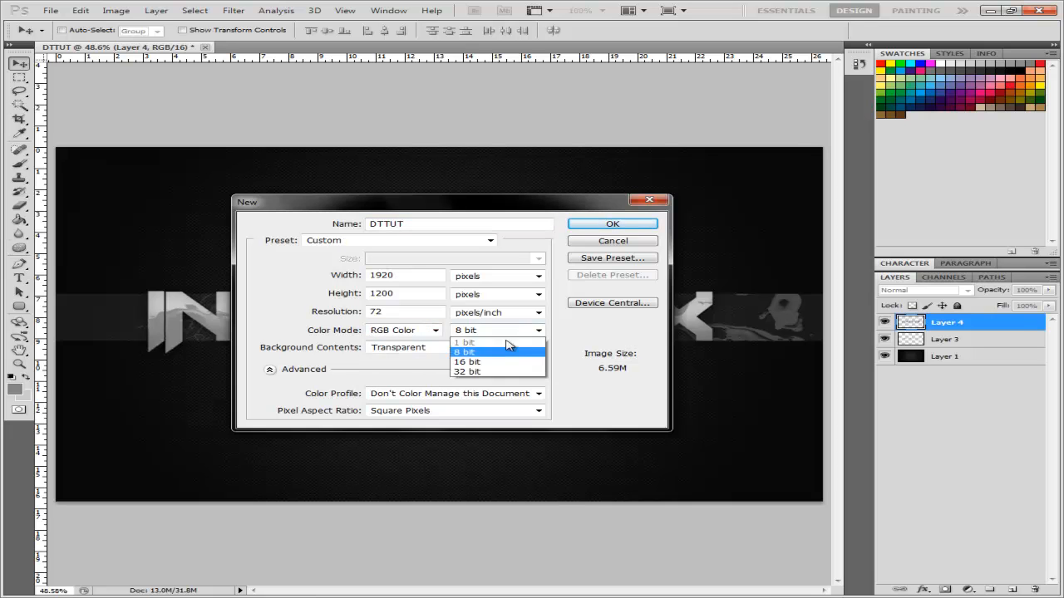
pyautogui.click(509, 345)
pyautogui.click(507, 331)
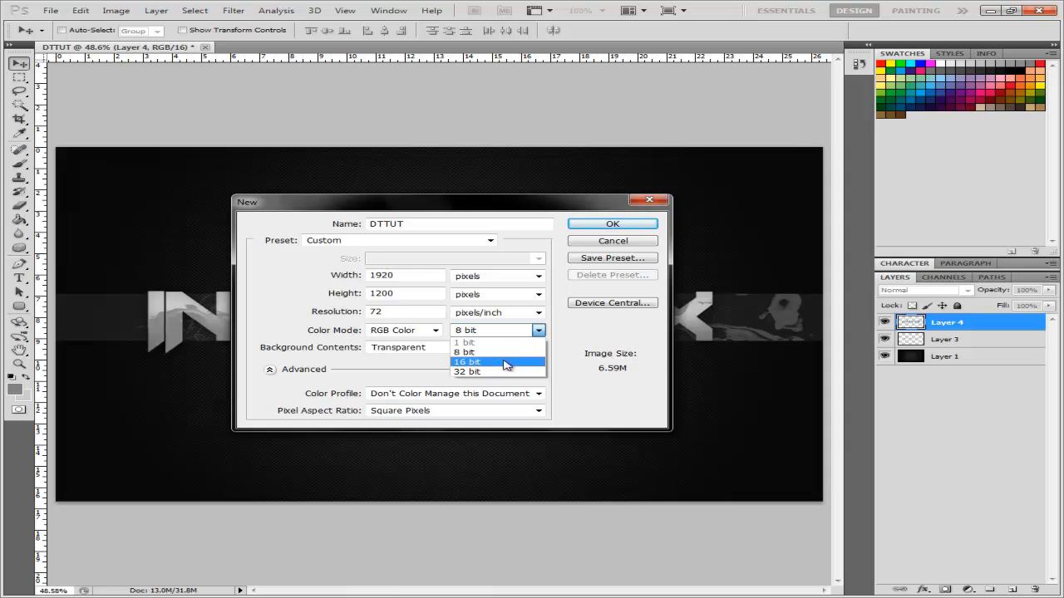
pyautogui.click(505, 359)
pyautogui.moveTo(409, 275); pyautogui.dragTo(226, 279)
pyautogui.moveTo(407, 291); pyautogui.dragTo(298, 297)
pyautogui.moveTo(452, 209); pyautogui.dragTo(496, 204)
pyautogui.click(613, 221)
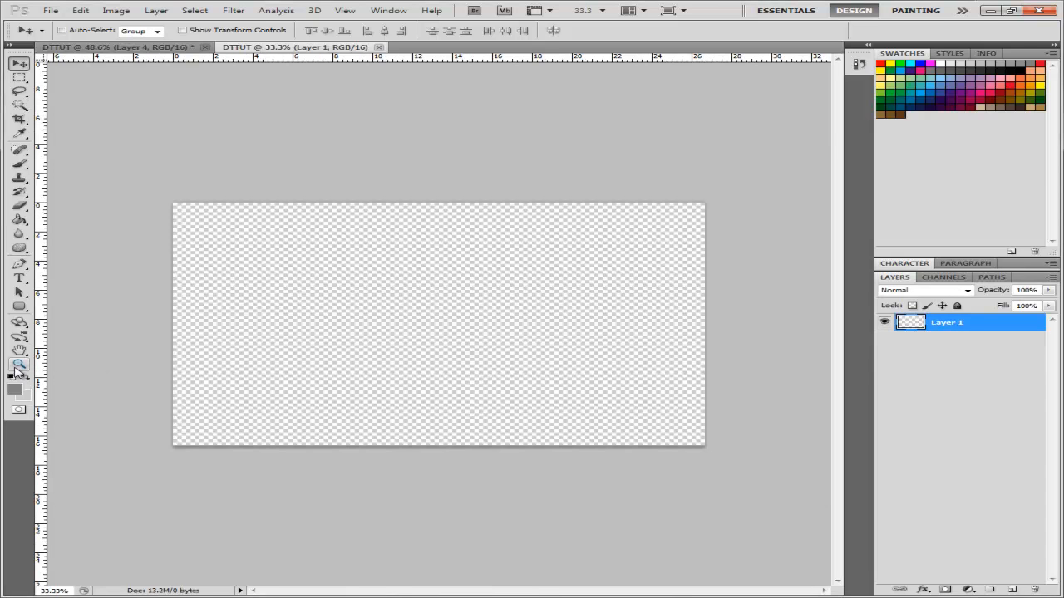
# Copy the carbon background image from the Photobucket page in the browser.
pyautogui.click(18, 366)
pyautogui.rightClick(251, 371)
pyautogui.click(265, 376)
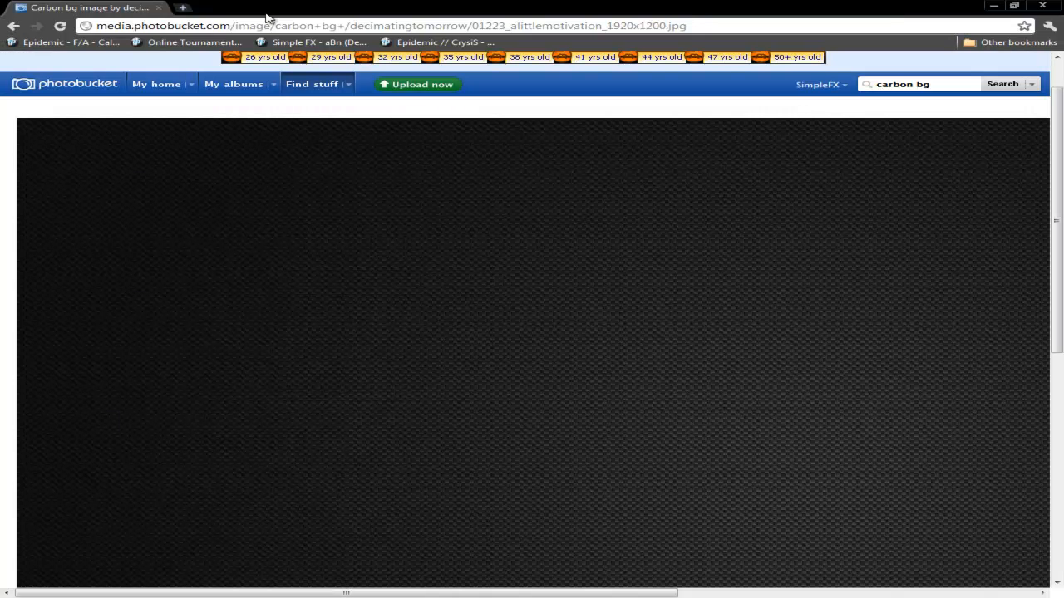
pyautogui.moveTo(693, 26); pyautogui.dragTo(12, 26)
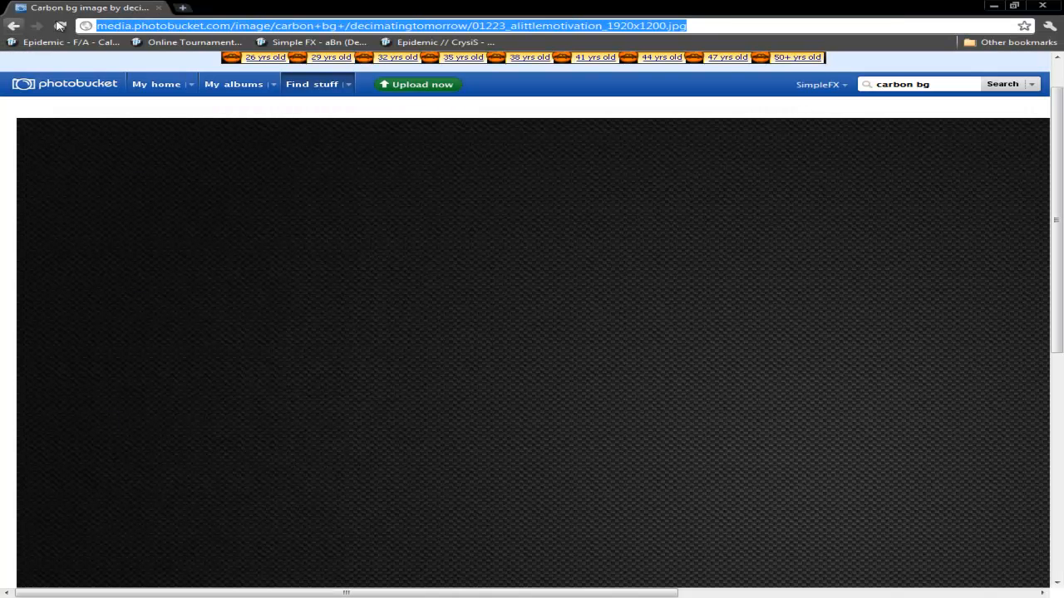
pyautogui.click(281, 29)
pyautogui.rightClick(295, 264)
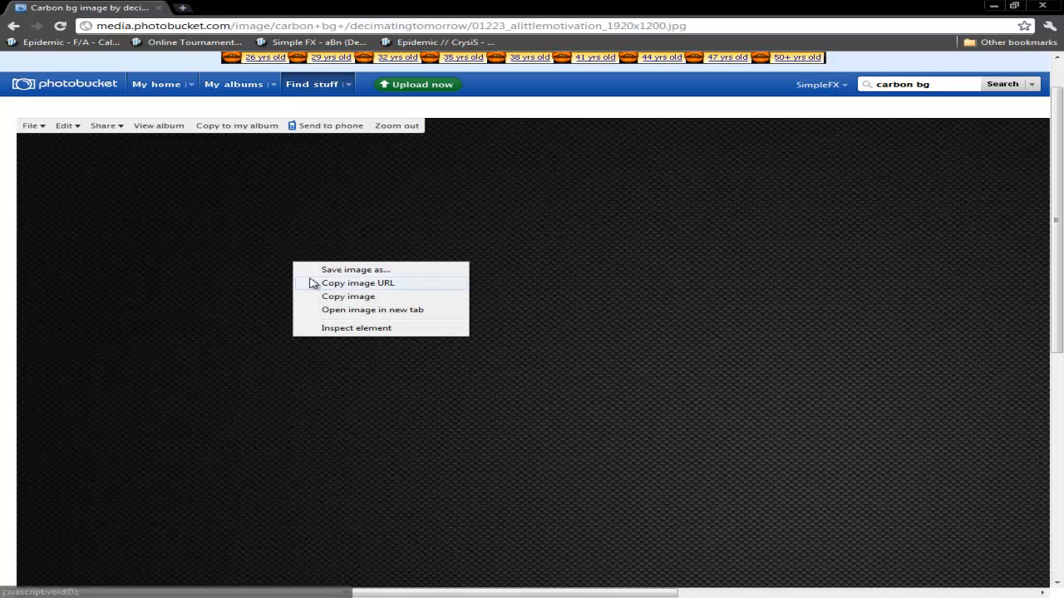
pyautogui.click(349, 296)
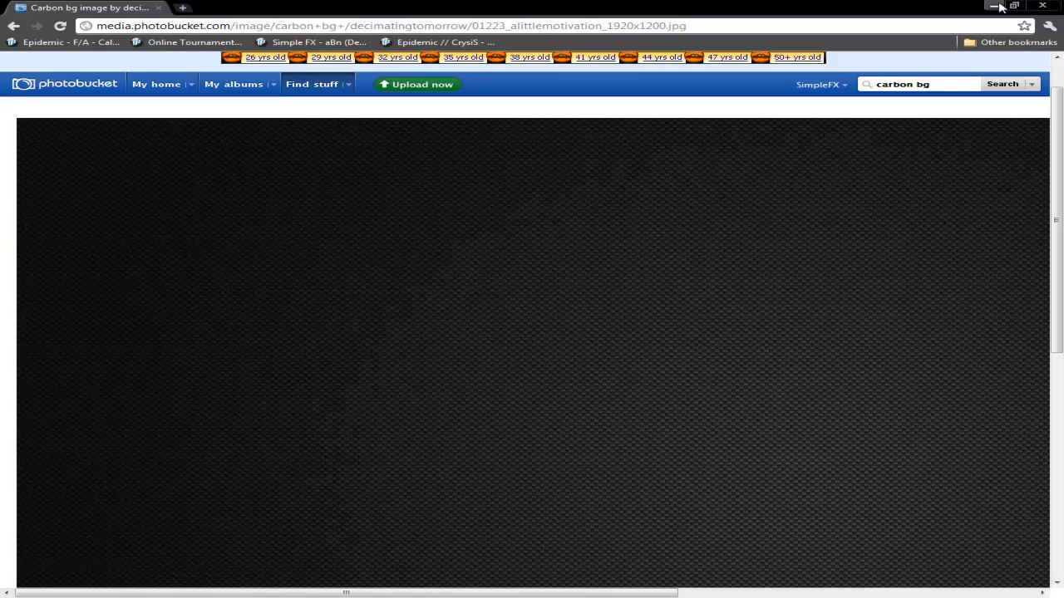
# Return to Photoshop and paste the copied carbon image into the blank DTTUT document.
pyautogui.click(994, 5)
pyautogui.click(80, 10)
pyautogui.click(108, 113)
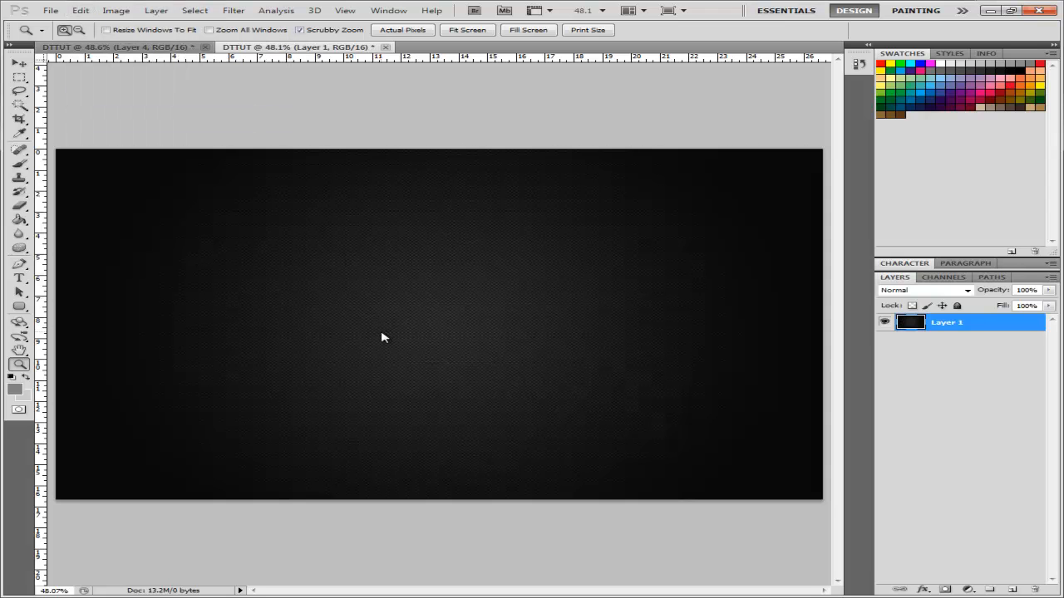
pyautogui.click(19, 63)
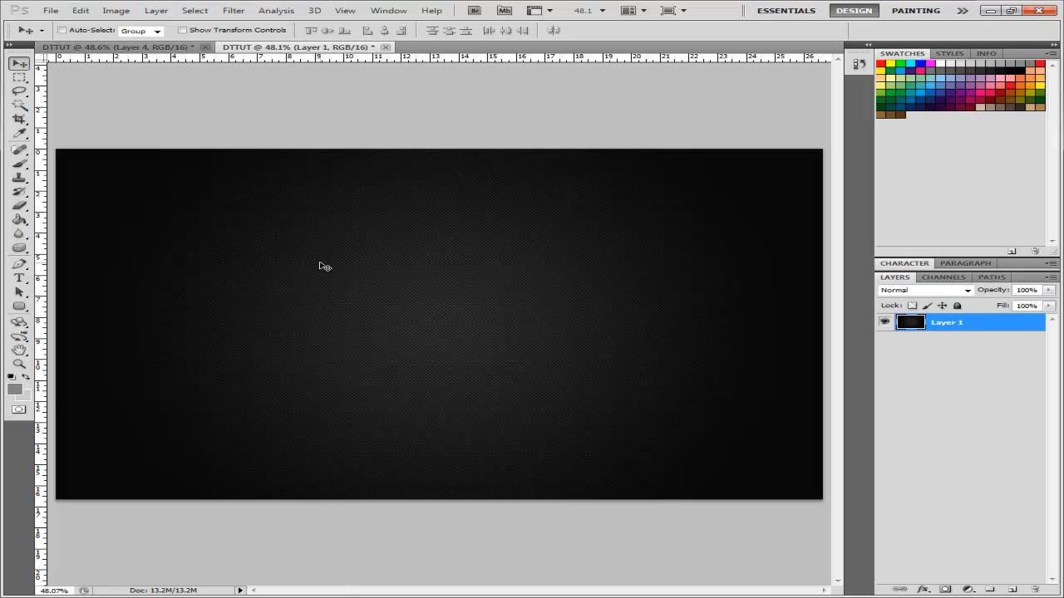
pyautogui.hotkey('ctrl', 't')
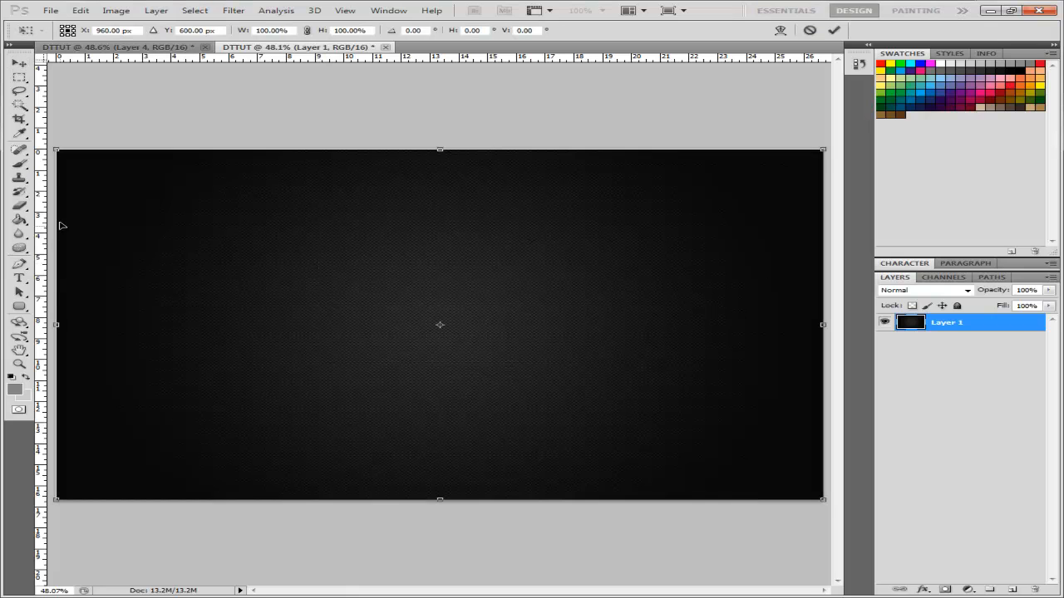
pyautogui.moveTo(821, 325)
pyautogui.mouseDown()
pyautogui.moveTo(786, 325)
pyautogui.moveTo(824, 333)
pyautogui.mouseUp()
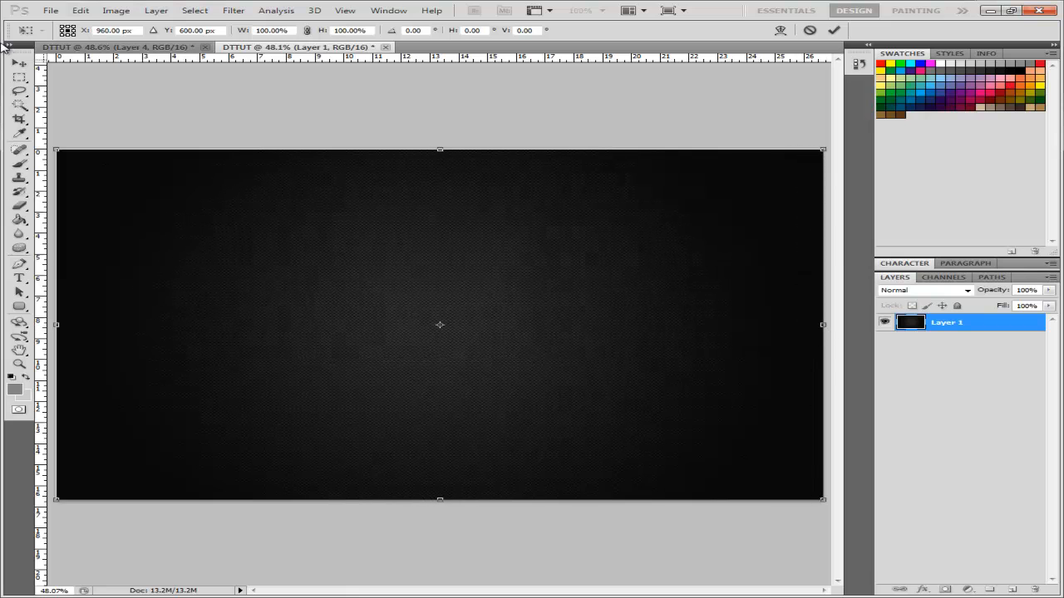
pyautogui.click(18, 65)
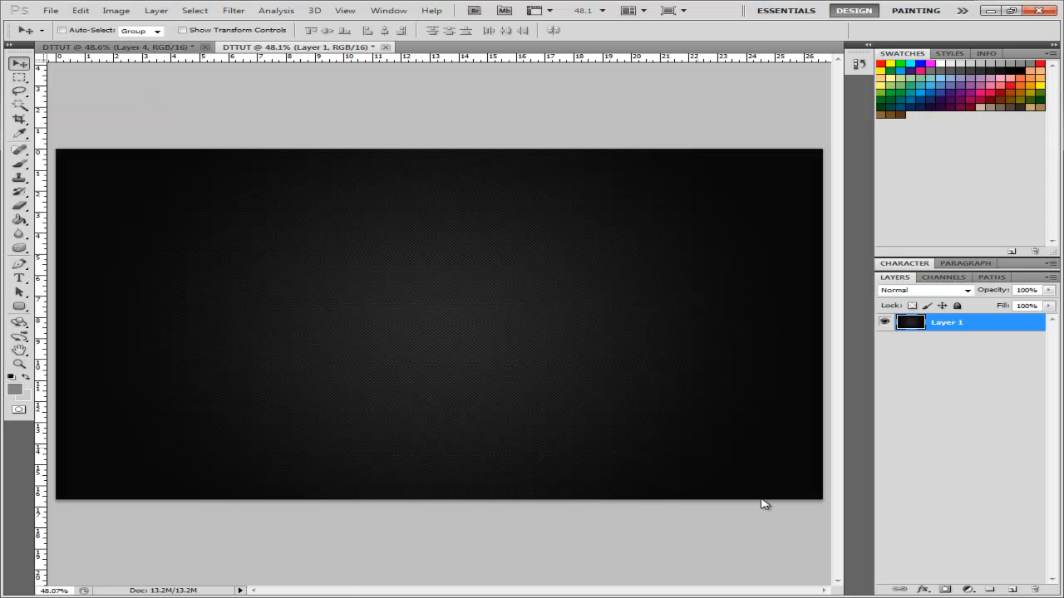
# Add a new layer and select a rectangular band about 2 inches tall across the full canvas width.
pyautogui.click(1014, 590)
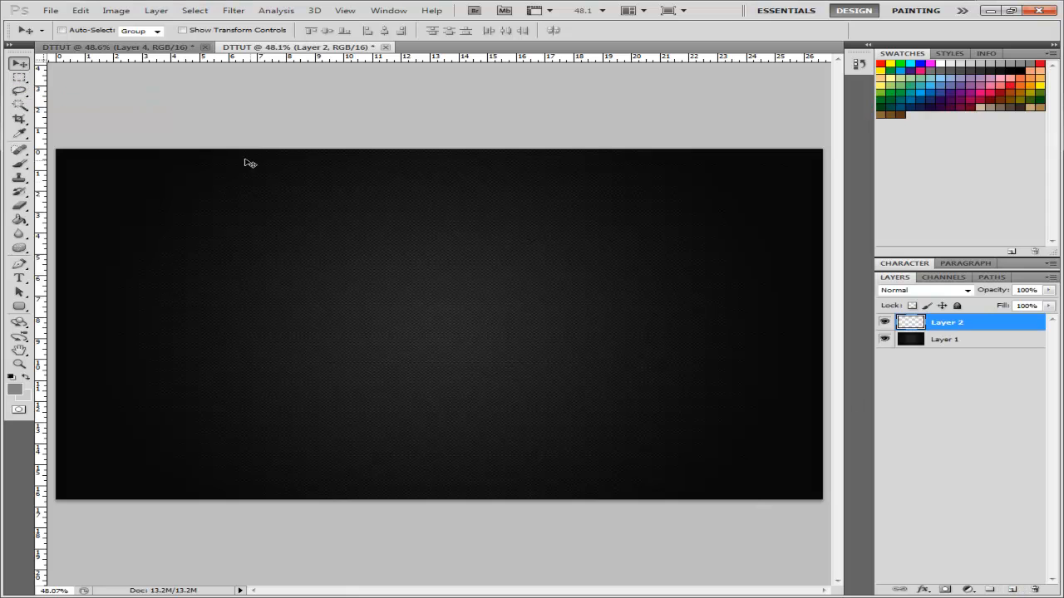
pyautogui.click(20, 77)
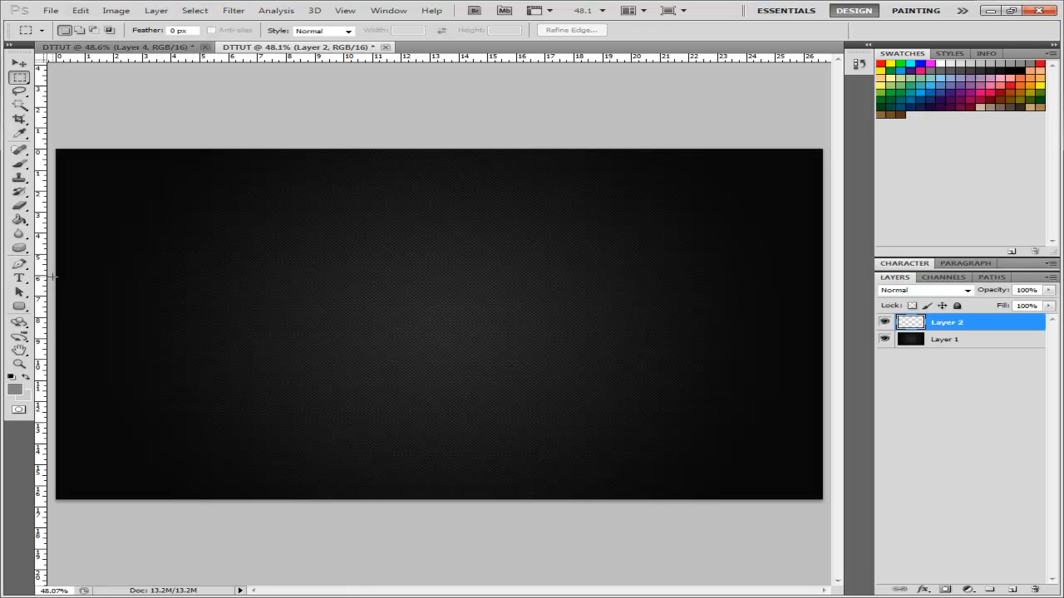
pyautogui.moveTo(222, 322); pyautogui.dragTo(833, 319)
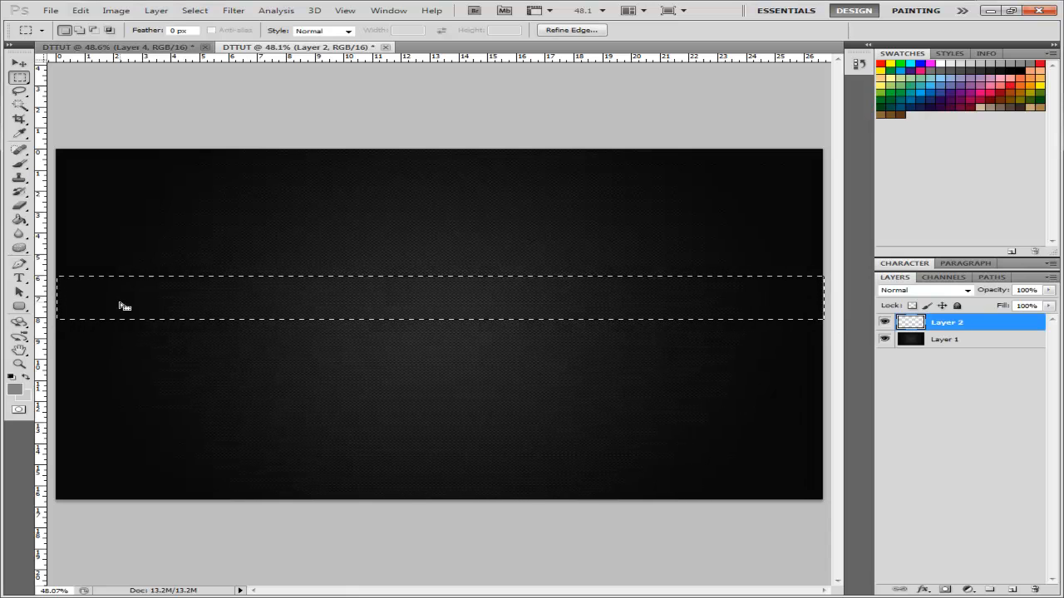
# Fill the selected band with the solid gray color 6b6b6b at 100% opacity and deselect it.
pyautogui.rightClick(204, 309)
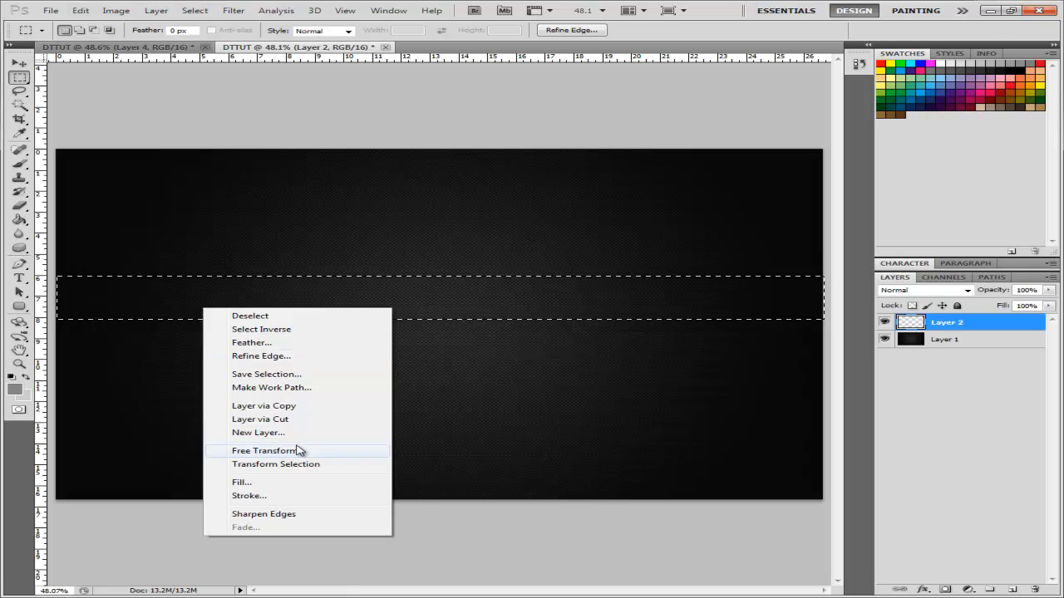
pyautogui.click(298, 486)
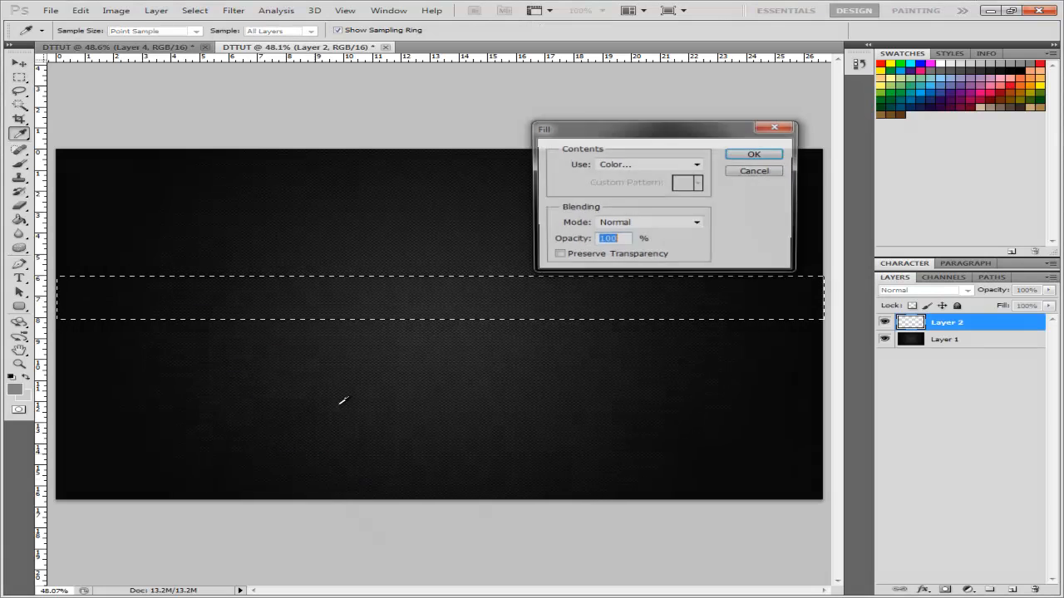
pyautogui.click(653, 165)
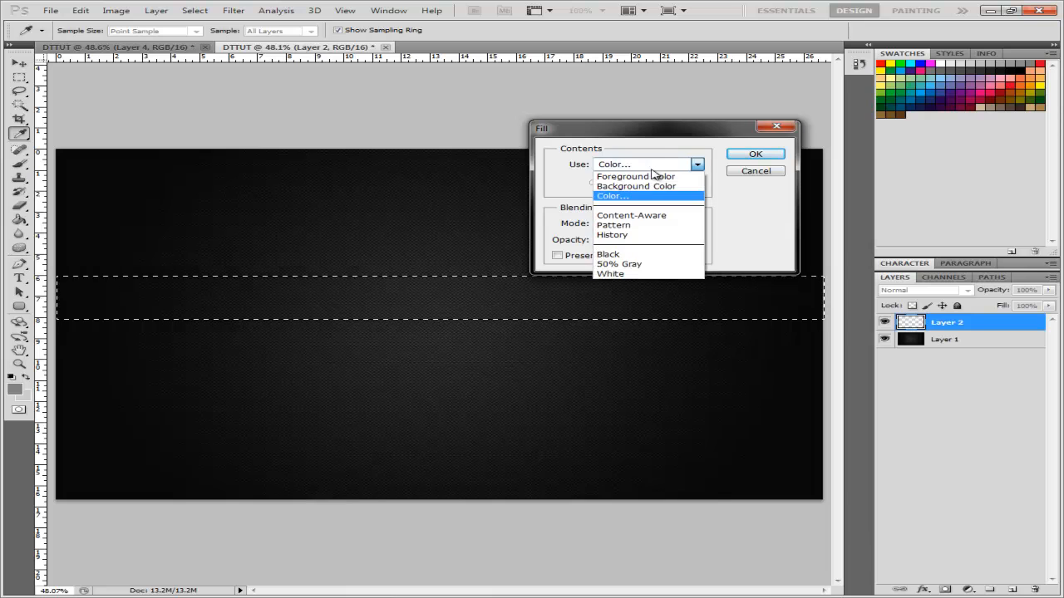
pyautogui.click(655, 202)
pyautogui.moveTo(506, 368)
pyautogui.mouseDown()
pyautogui.moveTo(354, 365)
pyautogui.moveTo(325, 424)
pyautogui.mouseUp()
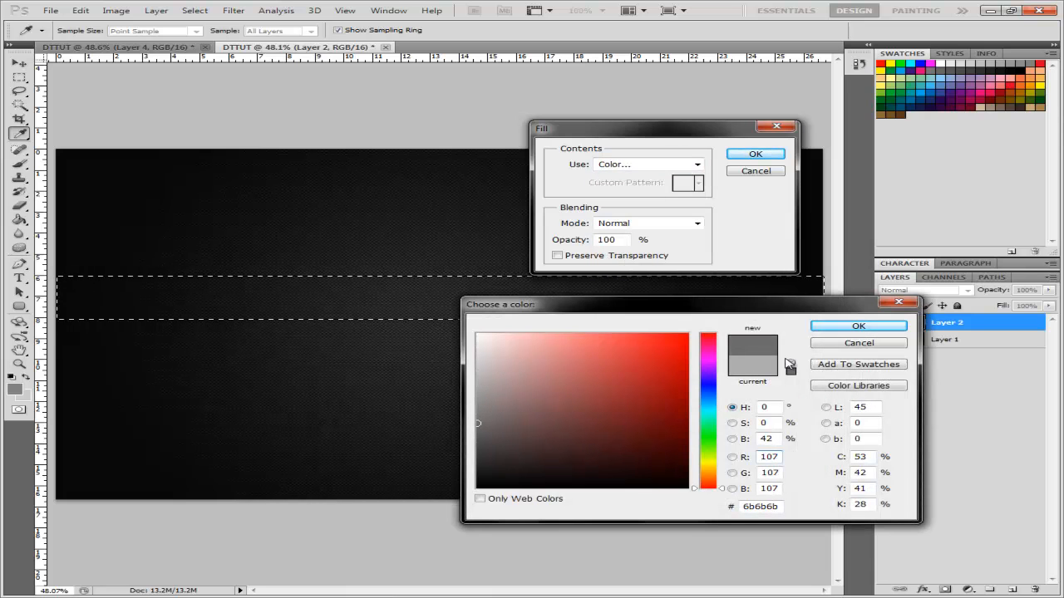
pyautogui.click(819, 329)
pyautogui.click(778, 156)
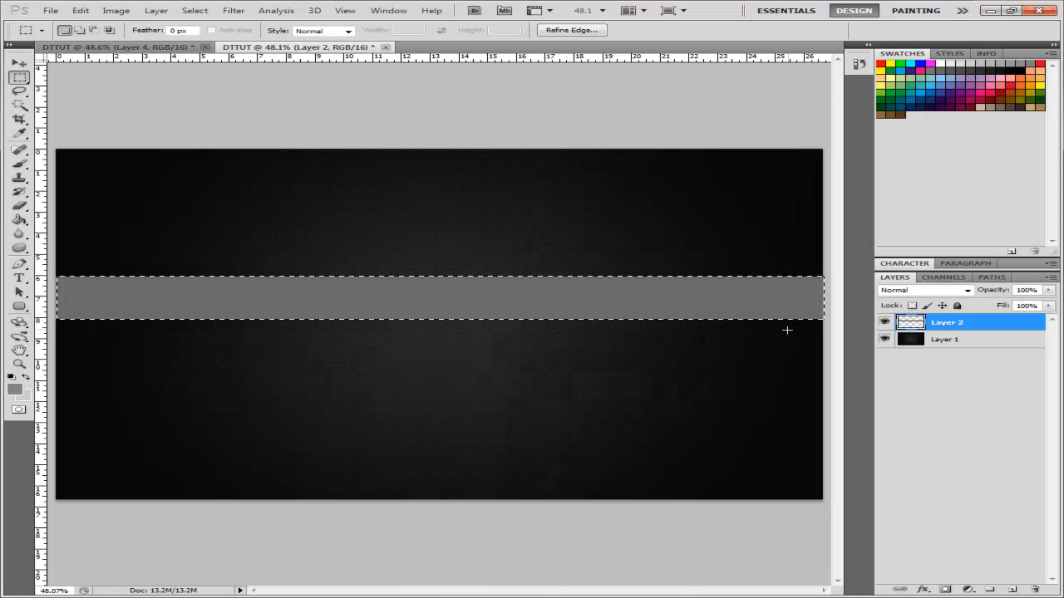
pyautogui.rightClick(499, 304)
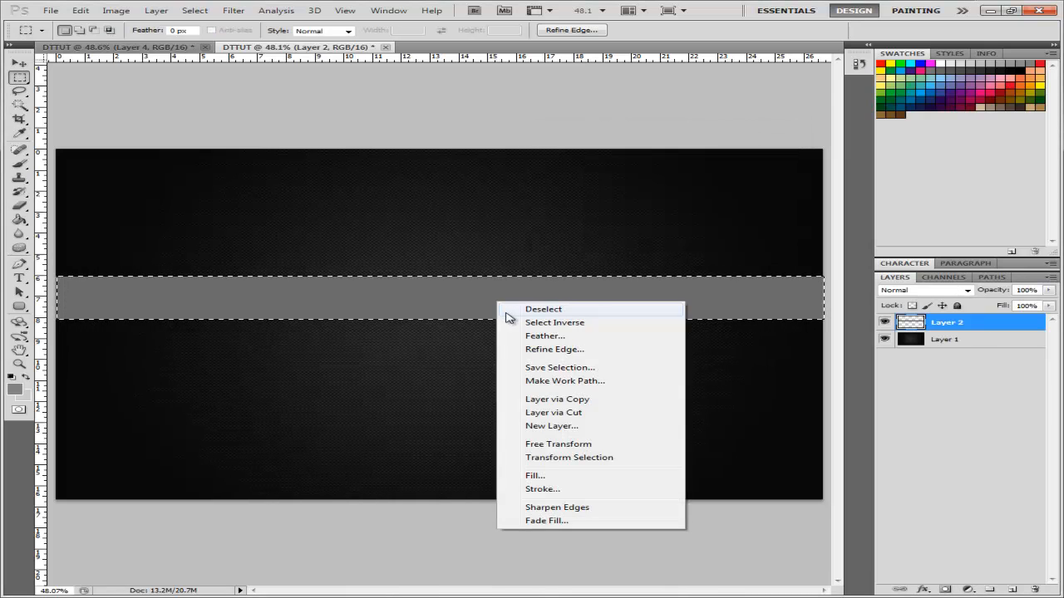
pyautogui.click(507, 310)
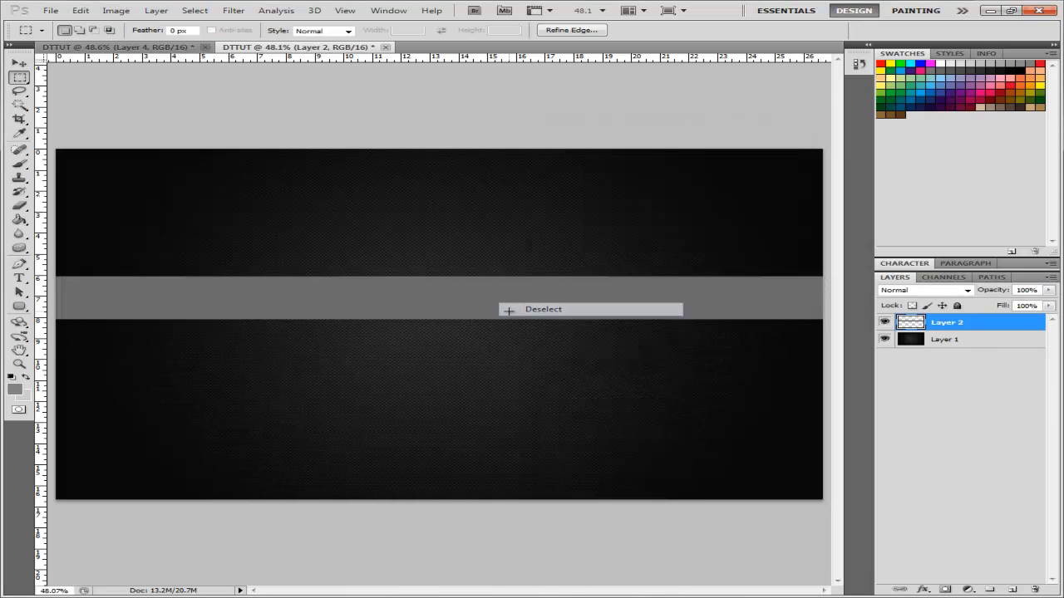
# Move the gray band down to the vertical middle of the canvas.
pyautogui.click(19, 63)
pyautogui.press('Down')
pyautogui.press('Down')
pyautogui.press('Down')
pyautogui.press('Down')
pyautogui.press('Down')
pyautogui.press('Down')
pyautogui.press('Down')
pyautogui.press('Down')
pyautogui.press('Down')
pyautogui.press('Down')
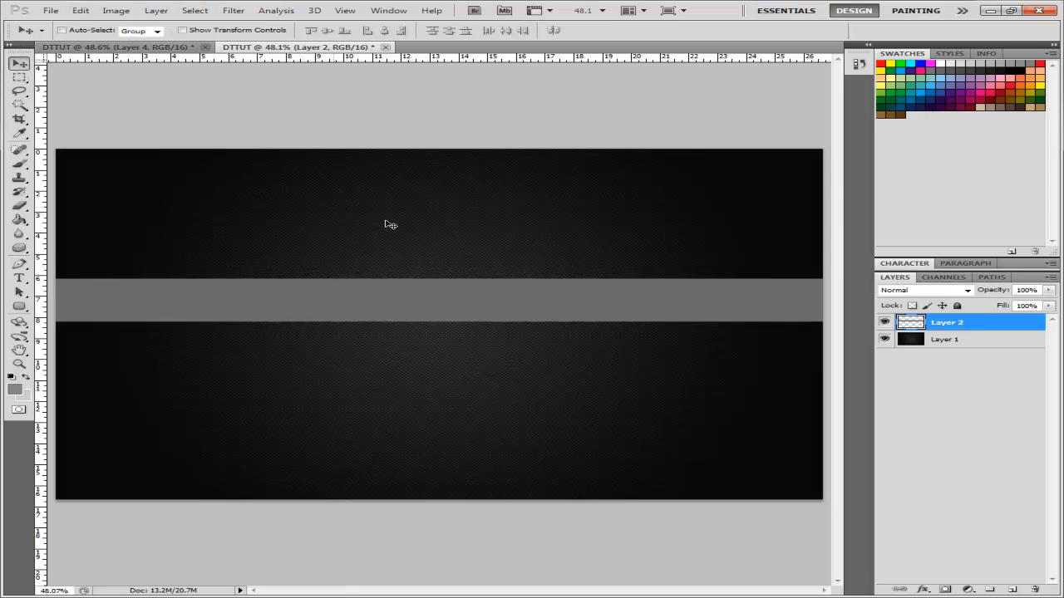
pyautogui.hotkey('shift', 'Down')
pyautogui.hotkey('shift', 'Down')
pyautogui.hotkey('shift', 'Down')
pyautogui.hotkey('shift', 'Down')
pyautogui.hotkey('shift', 'Down')
pyautogui.hotkey('shift', 'Down')
pyautogui.hotkey('shift', 'Down')
pyautogui.hotkey('shift', 'Down')
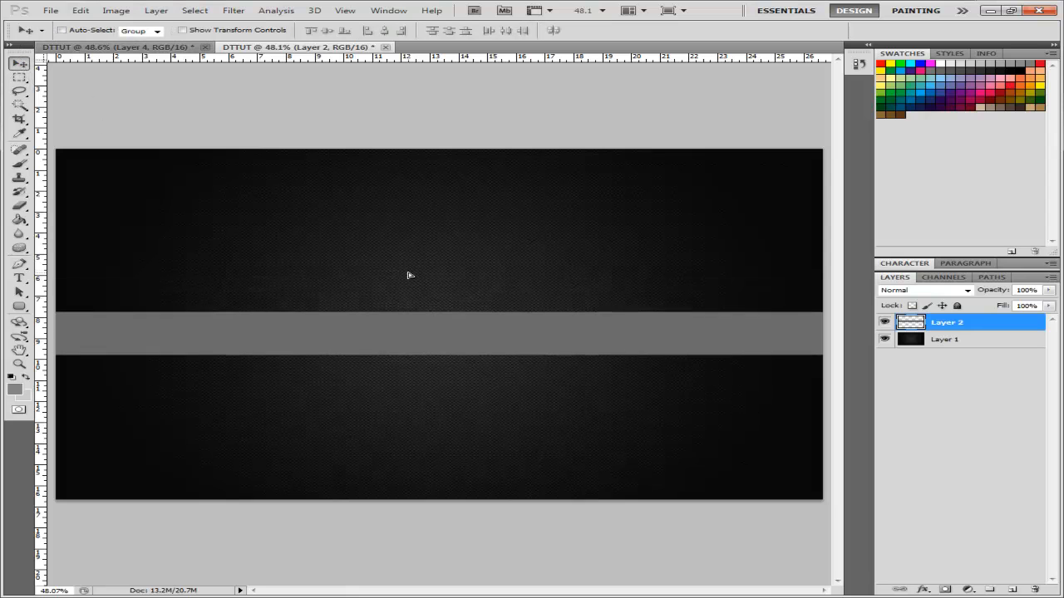
pyautogui.moveTo(408, 273); pyautogui.dragTo(408, 268)
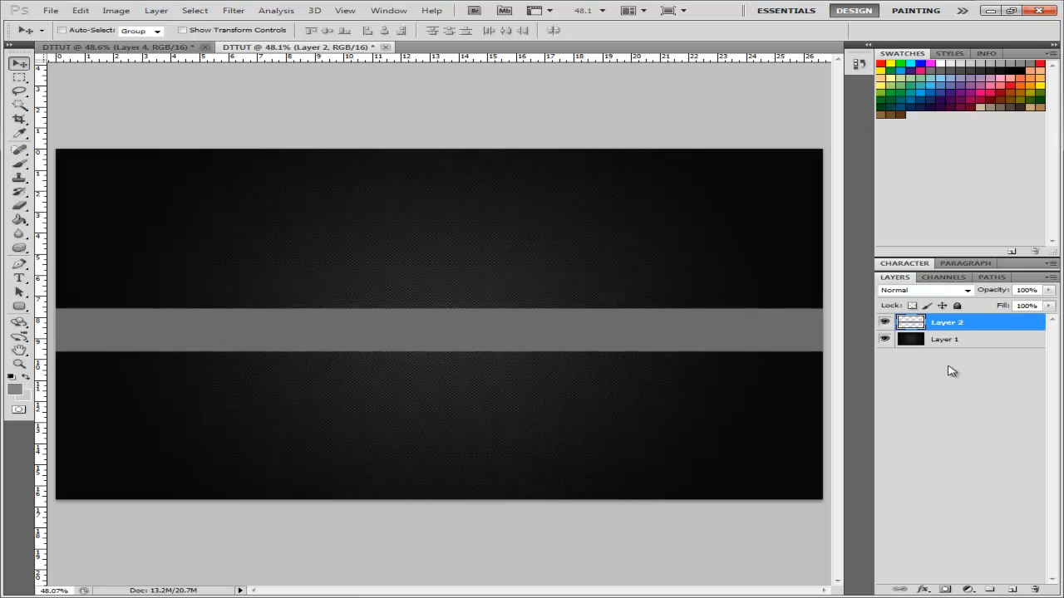
pyautogui.press('Up')
pyautogui.press('Up')
pyautogui.press('Up')
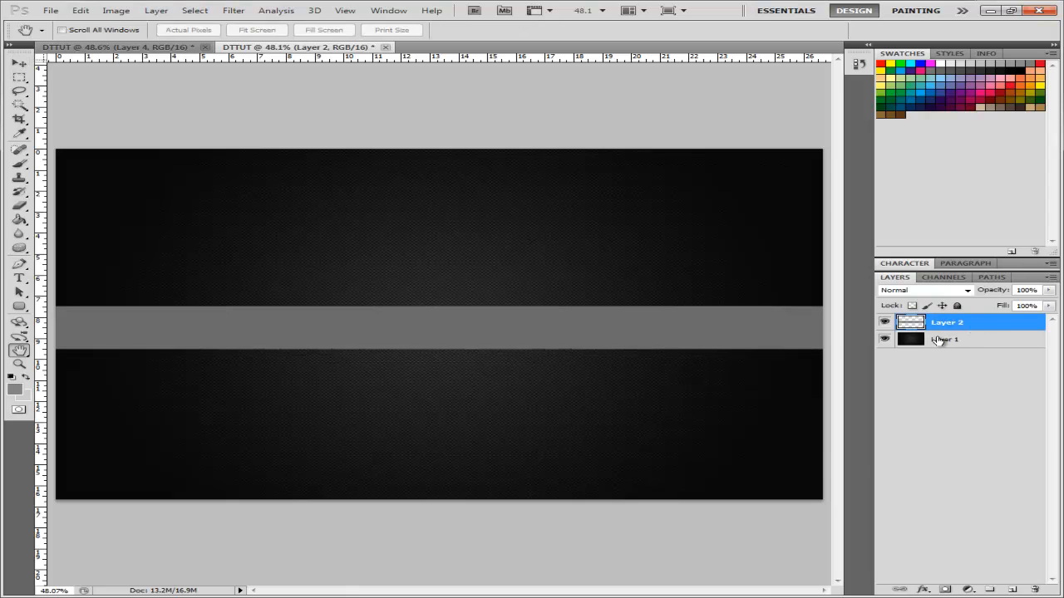
# Apply a black Inner Shadow with Normal blend mode and an increased size to the gray band's layer.
pyautogui.doubleClick(935, 332)
pyautogui.moveTo(645, 197); pyautogui.dragTo(607, 200)
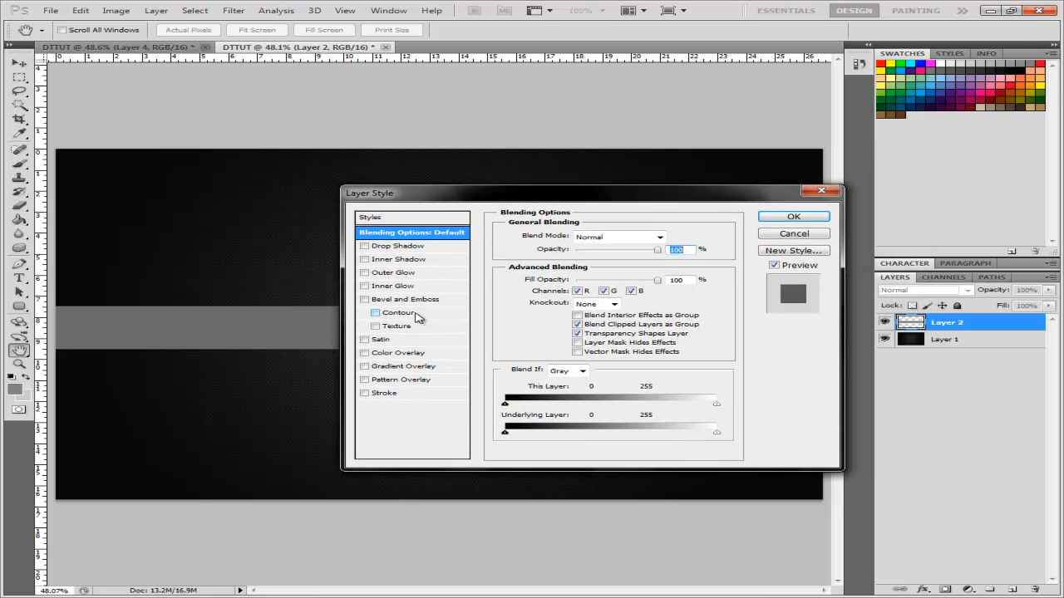
pyautogui.click(397, 260)
pyautogui.click(604, 238)
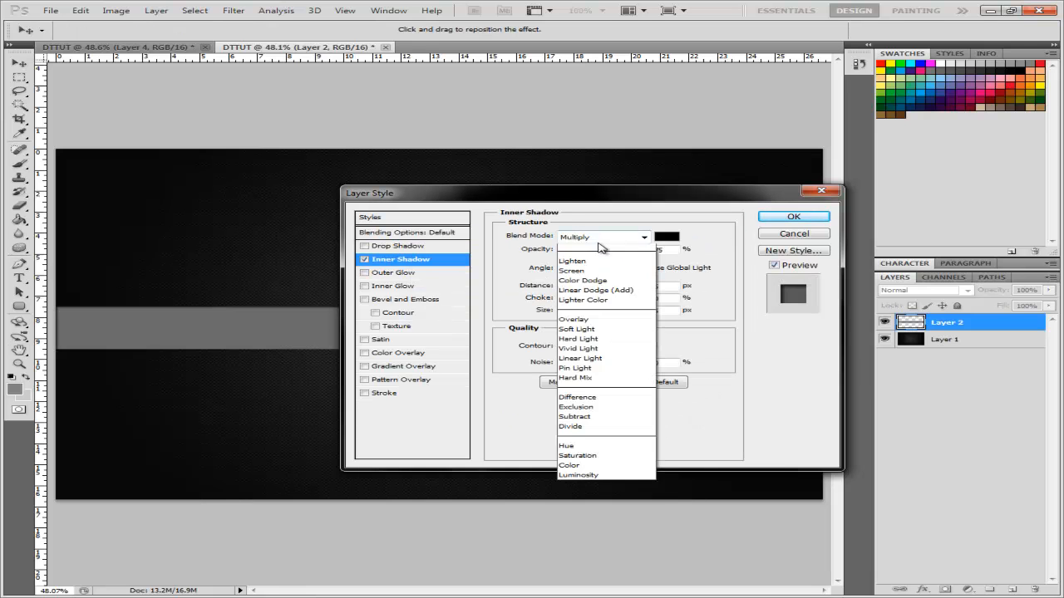
pyautogui.click(599, 251)
pyautogui.moveTo(565, 311); pyautogui.dragTo(586, 313)
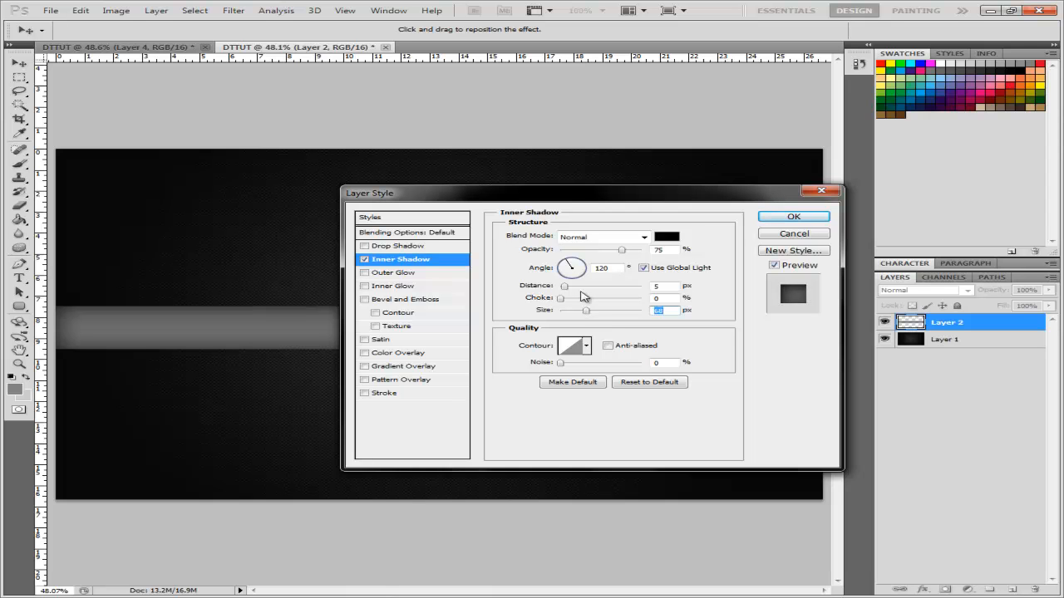
pyautogui.click(791, 215)
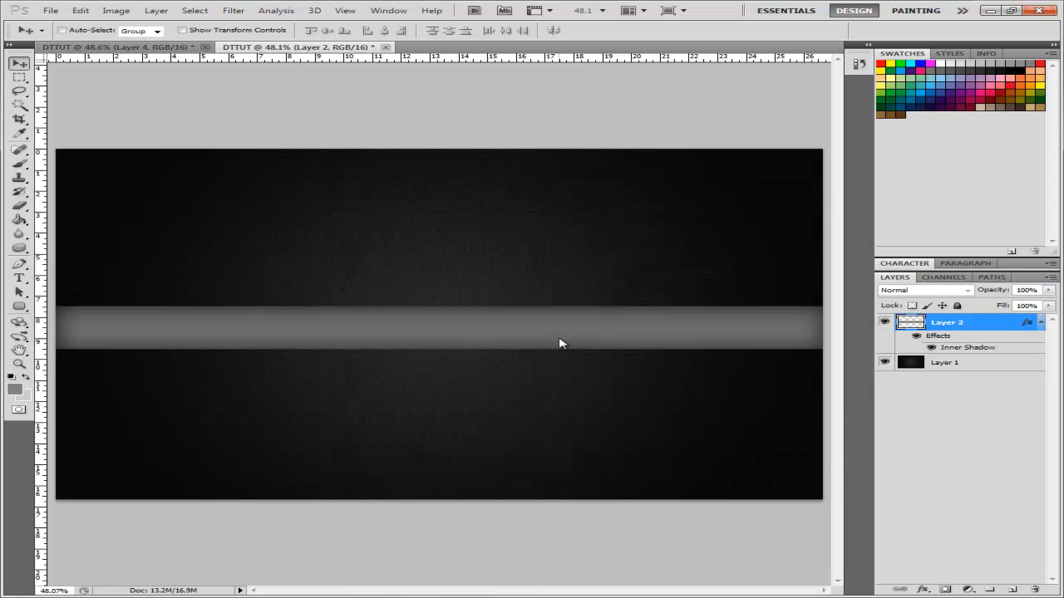
# Select the gray band's area with the Magic Wand and add a new layer above it.
pyautogui.click(23, 105)
pyautogui.rightClick(20, 106)
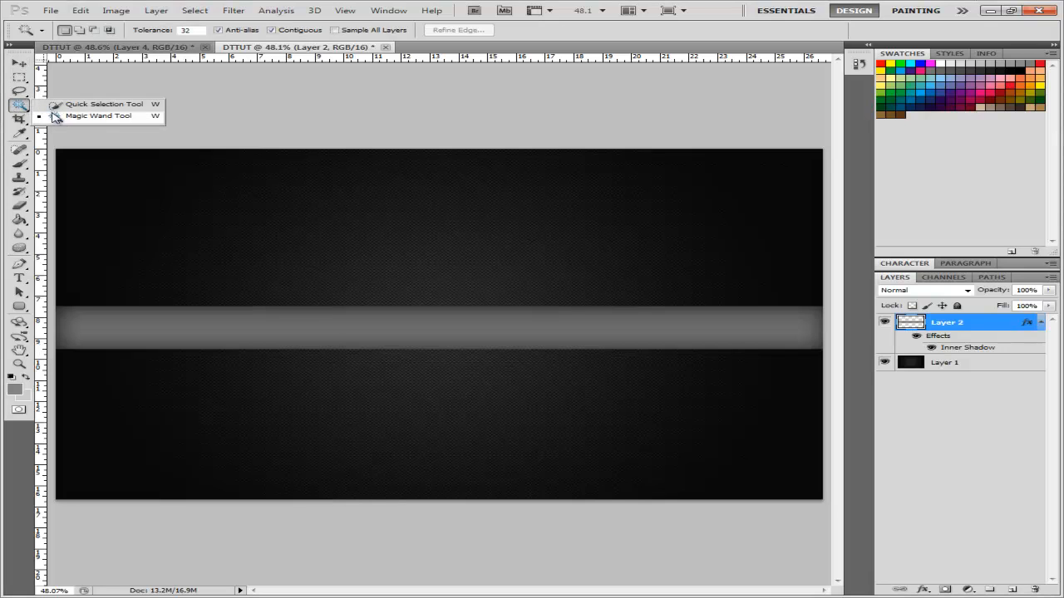
pyautogui.click(59, 115)
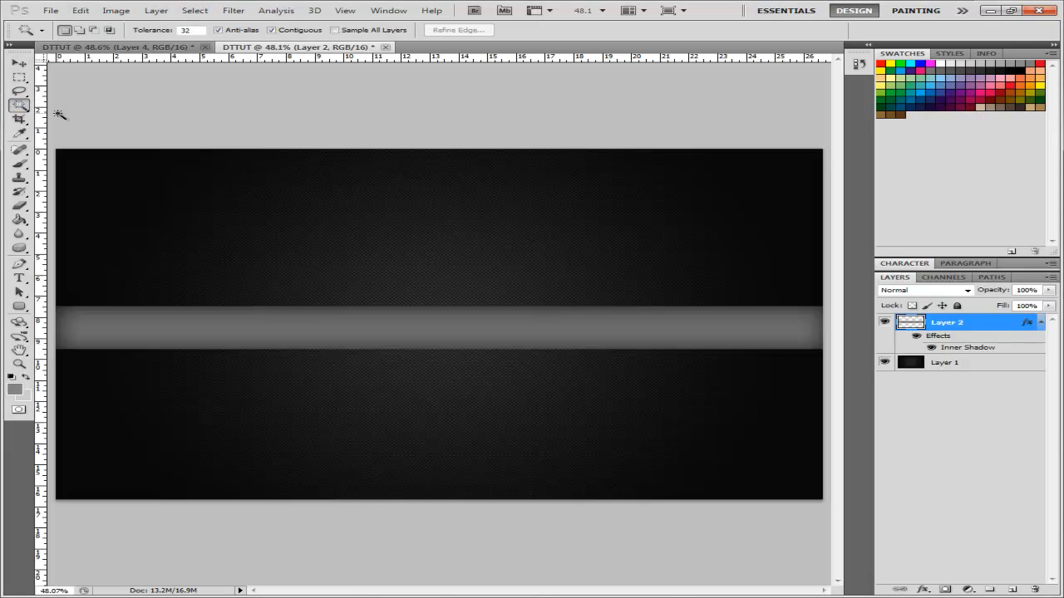
pyautogui.click(246, 331)
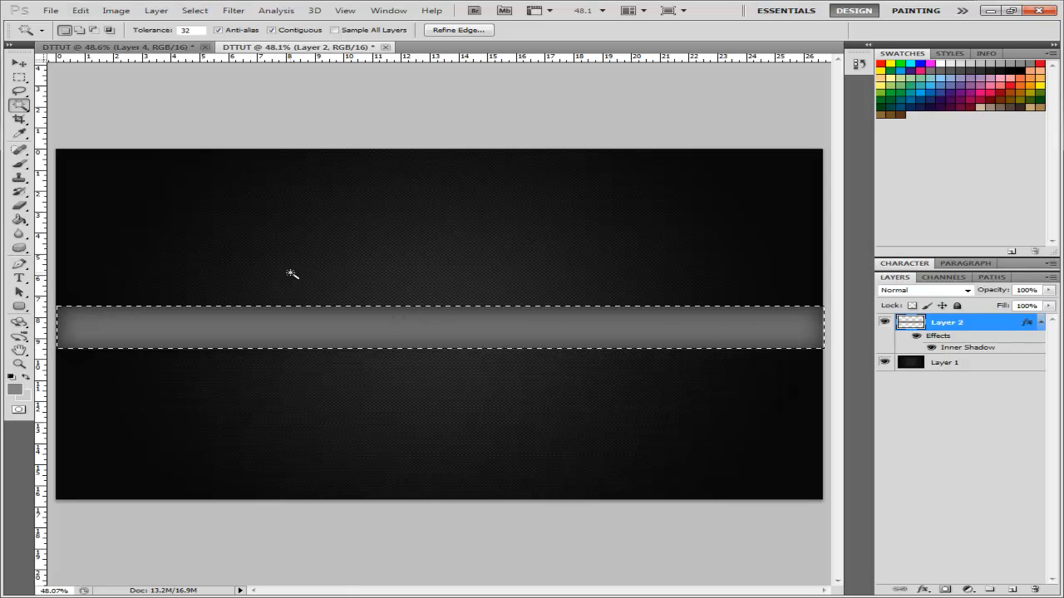
pyautogui.click(1014, 590)
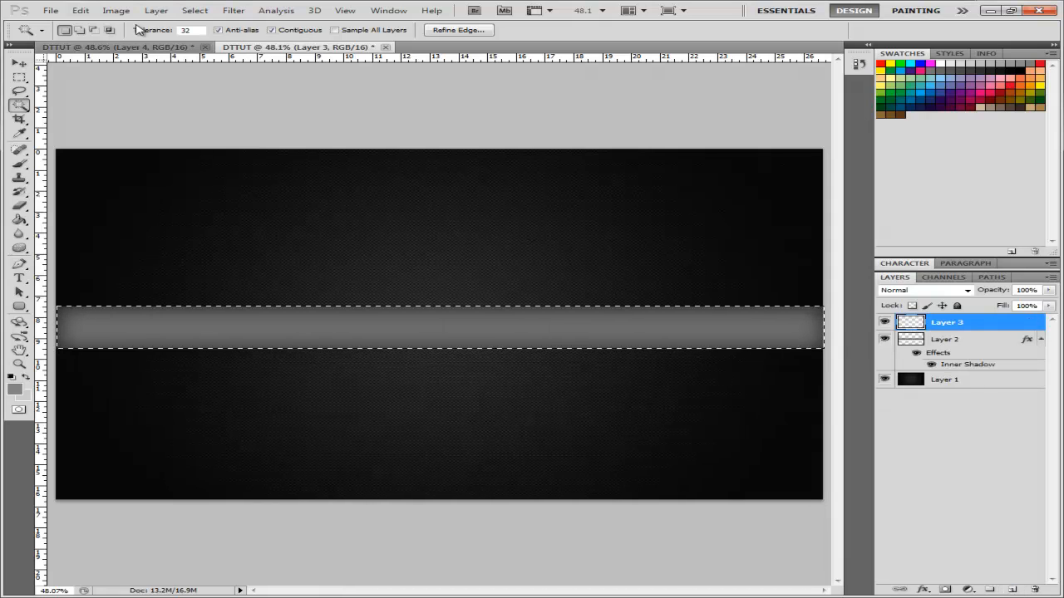
# Stamp a 675 px splatter brush in gray over the left end of the selected band on the new layer.
pyautogui.click(16, 152)
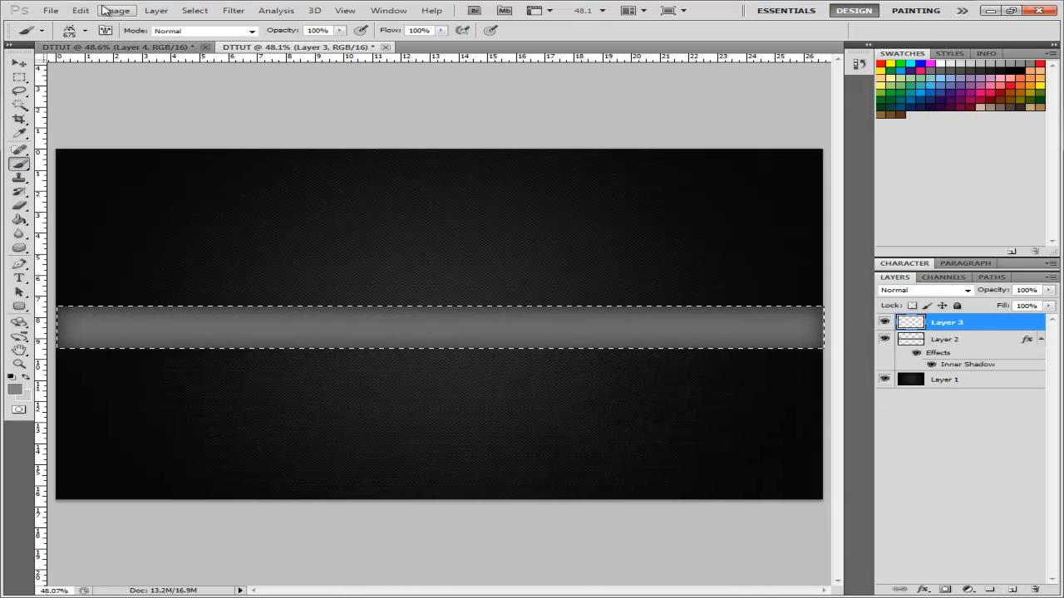
pyautogui.click(88, 31)
pyautogui.moveTo(241, 197)
pyautogui.mouseDown()
pyautogui.moveTo(240, 178)
pyautogui.moveTo(241, 191)
pyautogui.mouseUp()
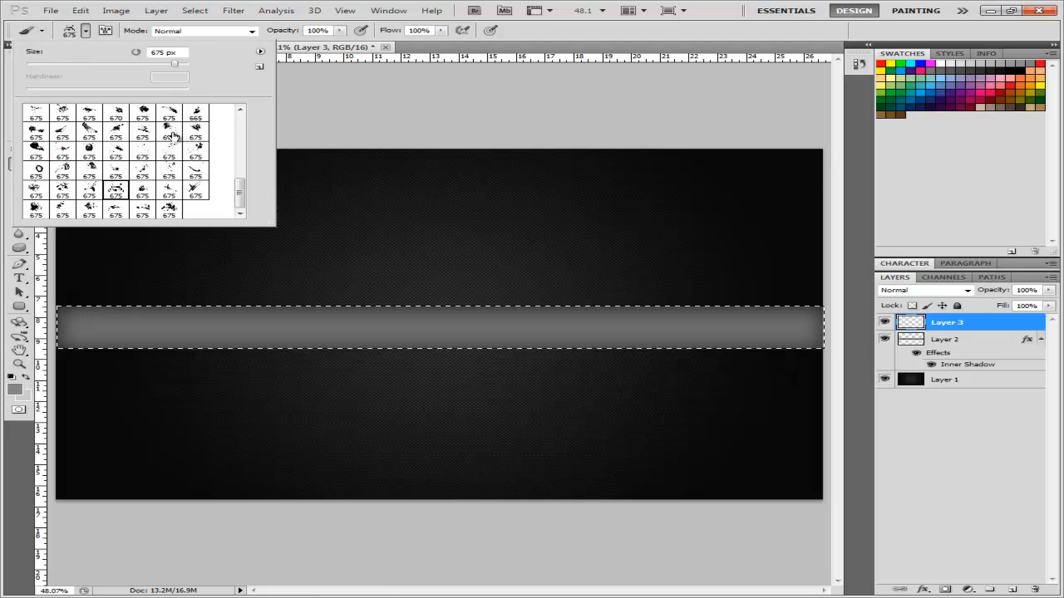
pyautogui.click(171, 133)
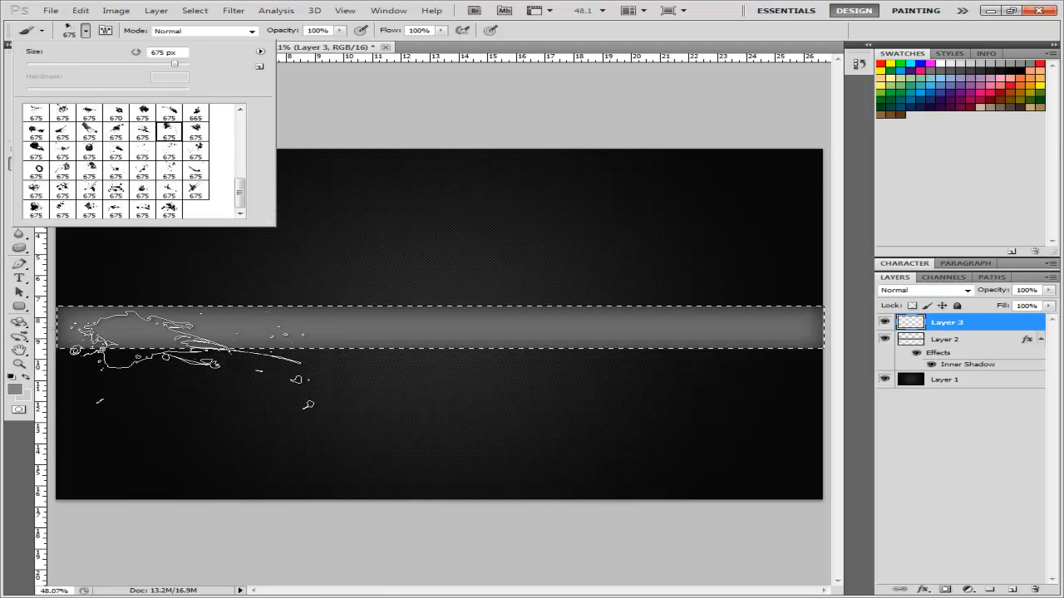
pyautogui.click(187, 358)
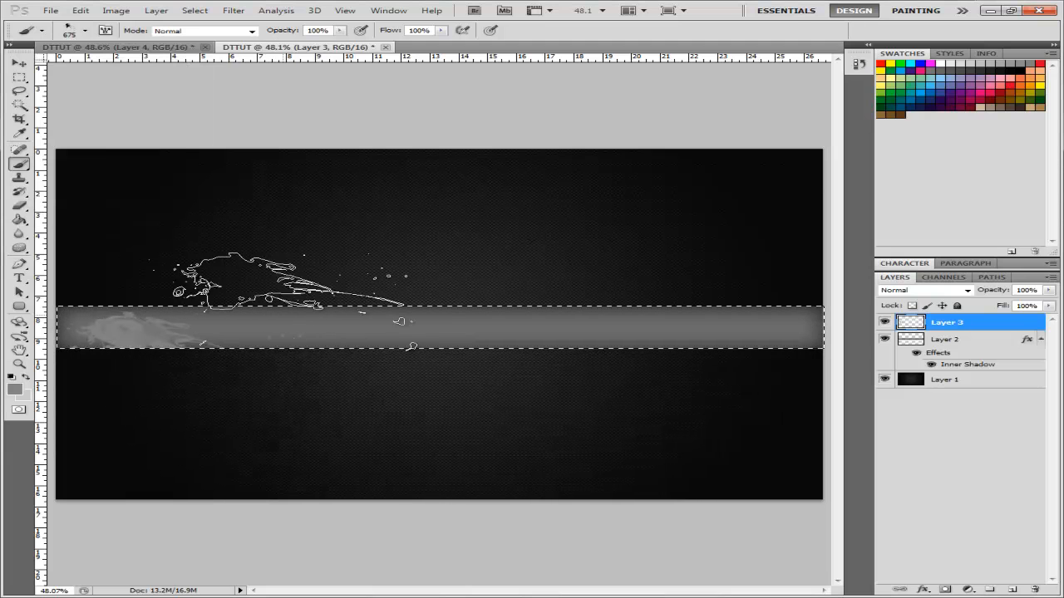
# Stamp two different 675 px splatter brushes on the band, one left of center and one just right of center.
pyautogui.click(85, 31)
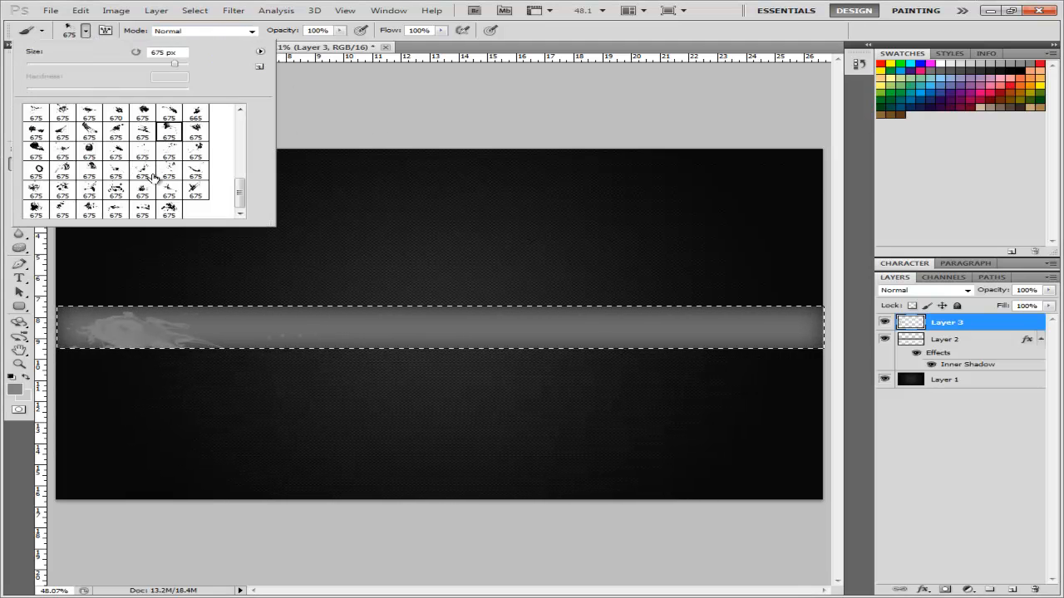
pyautogui.click(63, 134)
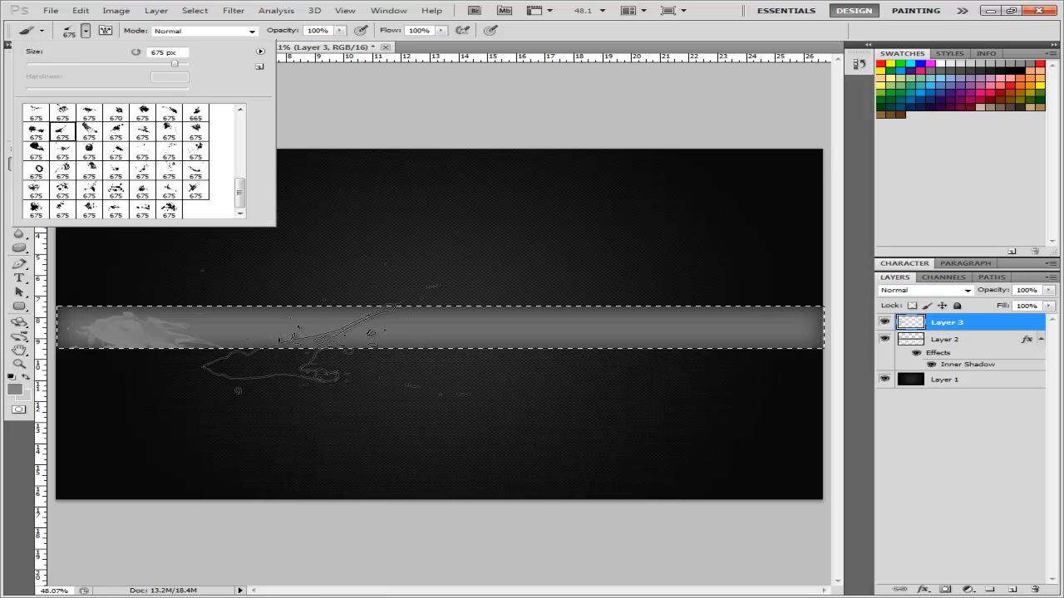
pyautogui.click(332, 326)
pyautogui.click(85, 31)
pyautogui.click(196, 190)
pyautogui.click(522, 299)
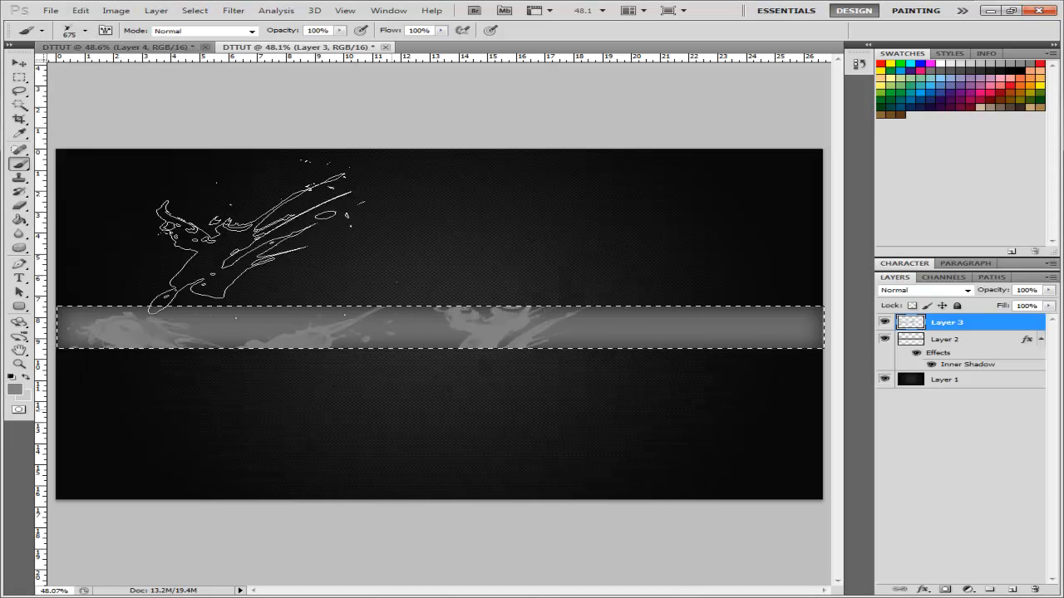
# Stamp another 675 px splatter brush over the right part of the band and deselect the band area.
pyautogui.click(85, 30)
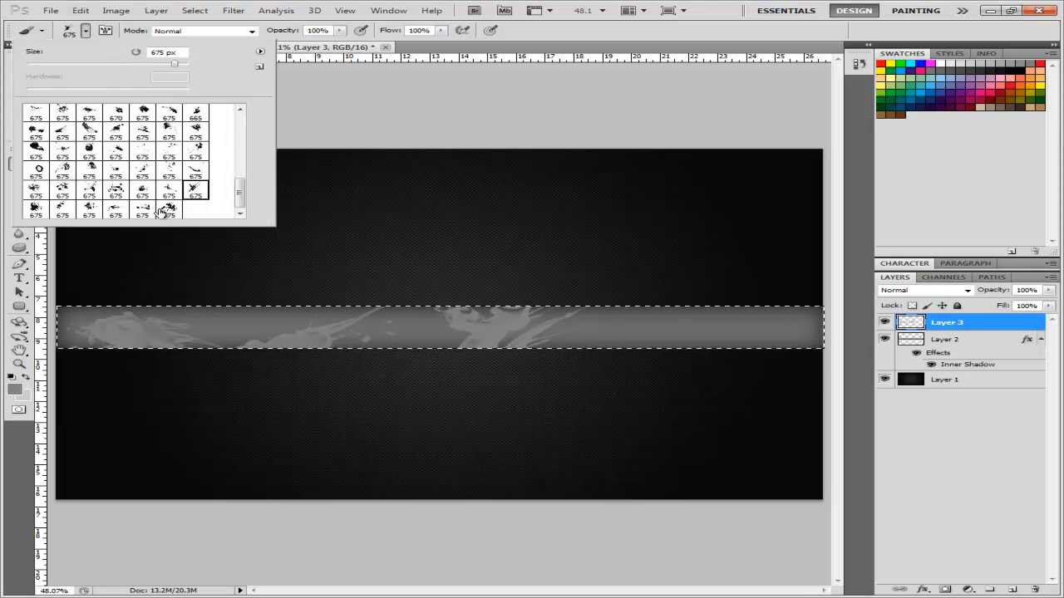
pyautogui.click(34, 190)
pyautogui.click(701, 373)
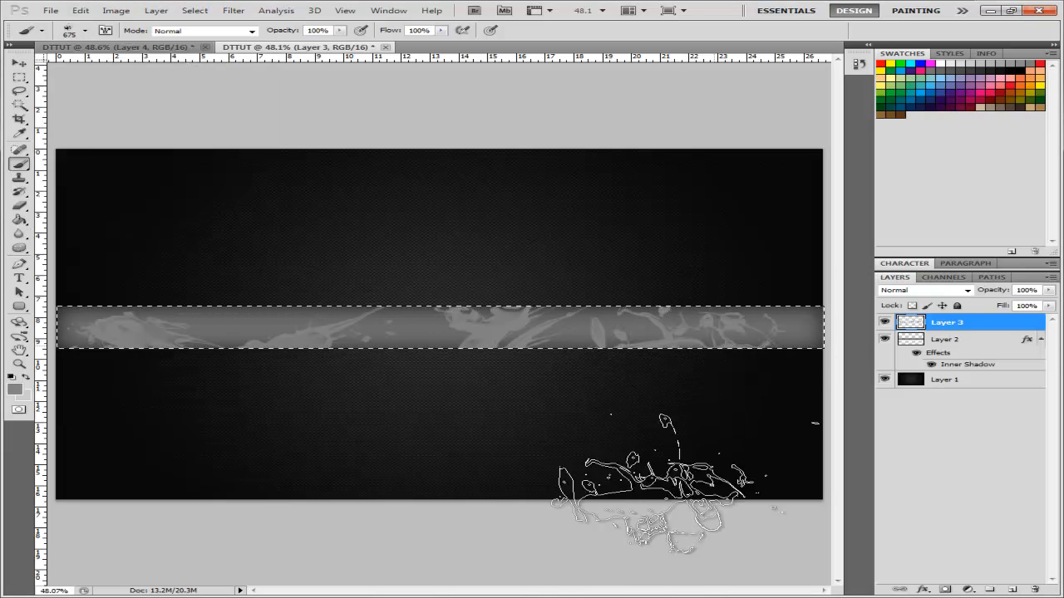
pyautogui.click(15, 106)
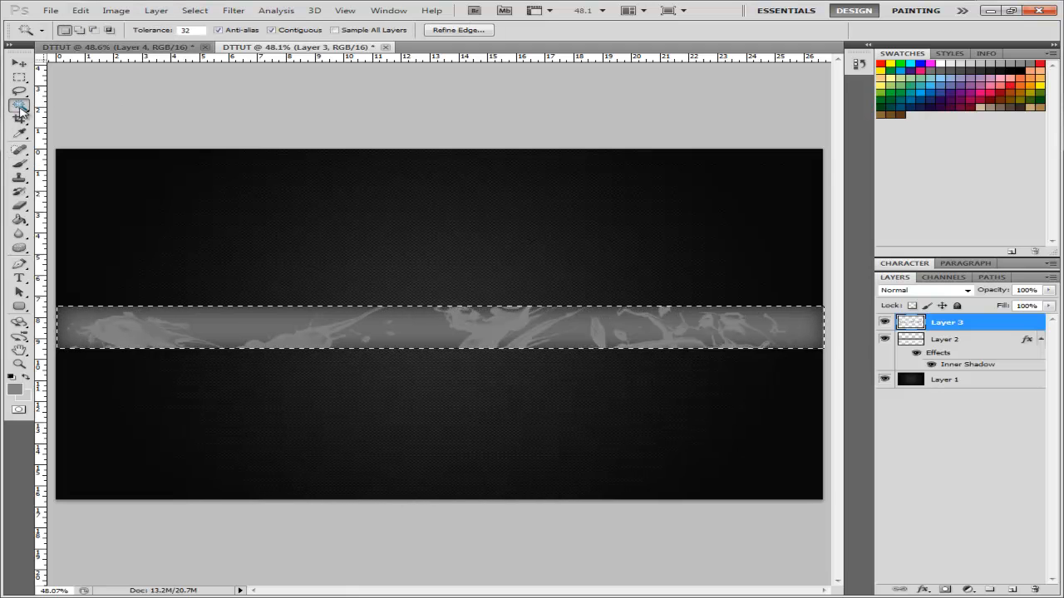
pyautogui.click(104, 94)
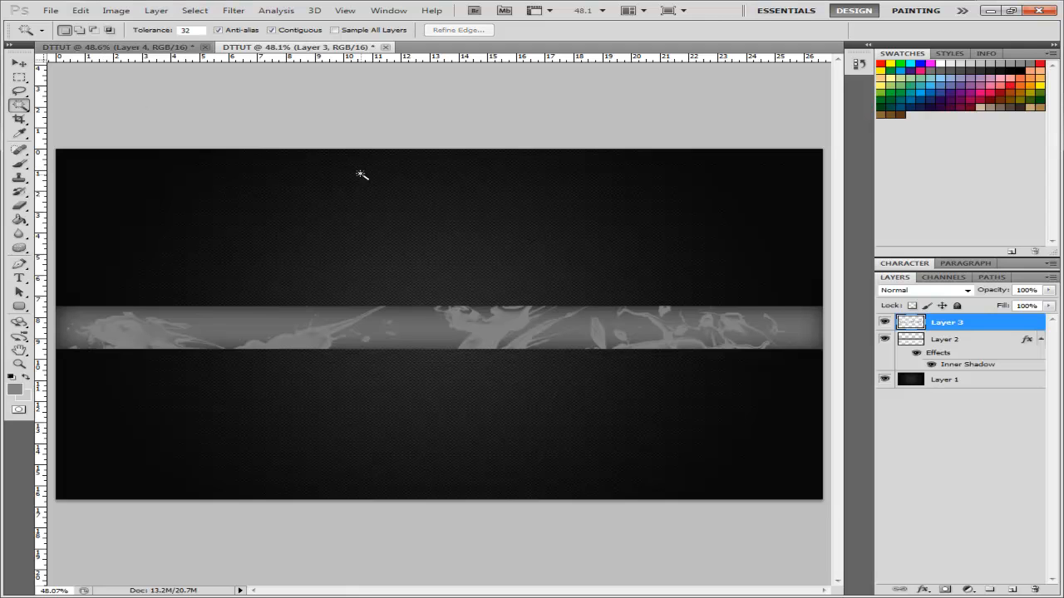
# Collapse the band layer's effects list and lower the splatter layer's opacity to 45%.
pyautogui.click(1040, 339)
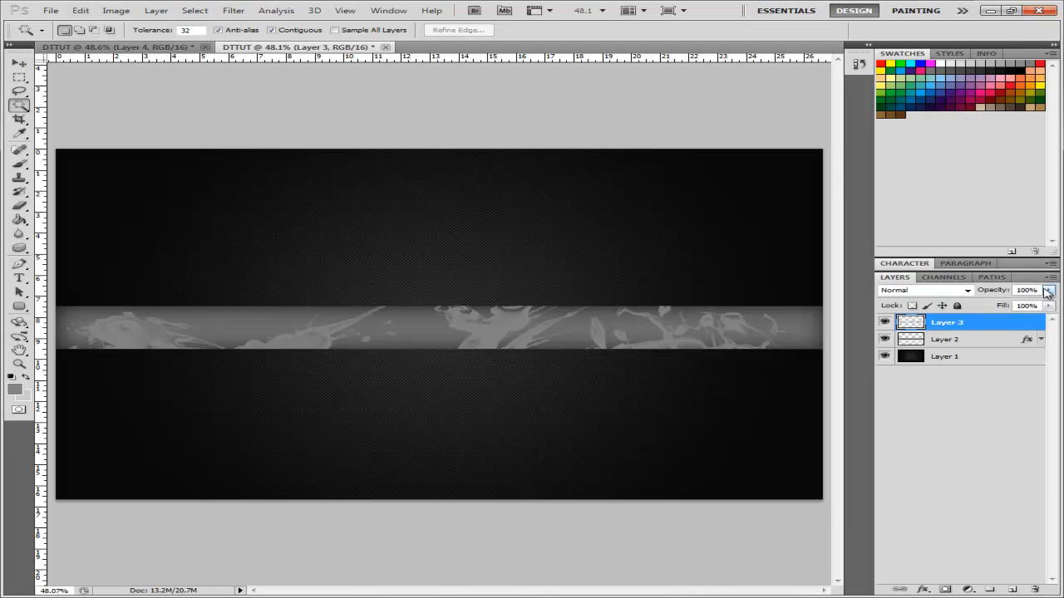
pyautogui.moveTo(1049, 292); pyautogui.dragTo(998, 305)
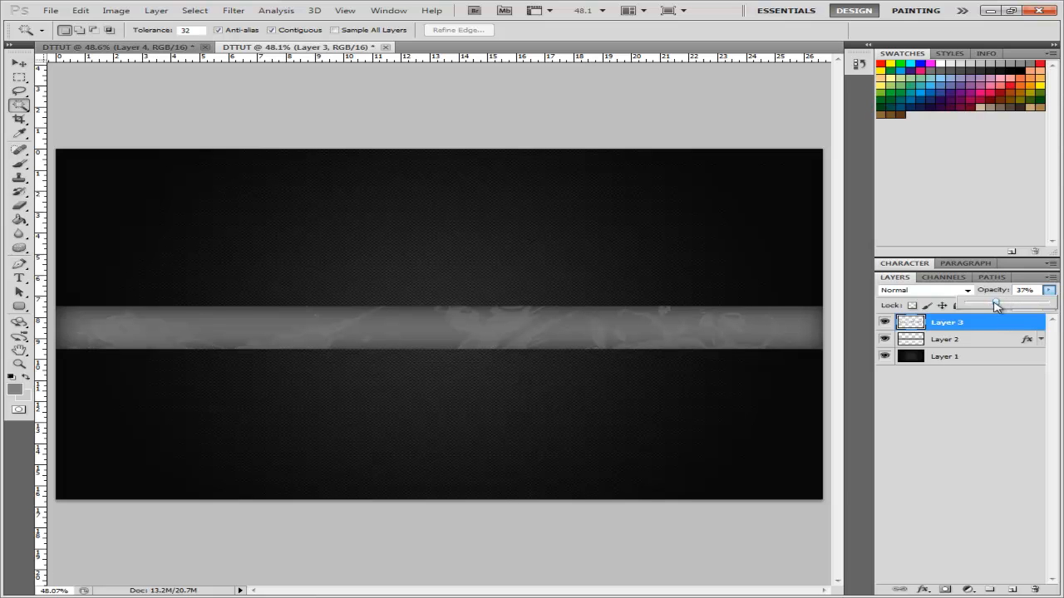
pyautogui.moveTo(998, 308); pyautogui.dragTo(1003, 307)
pyautogui.click(19, 63)
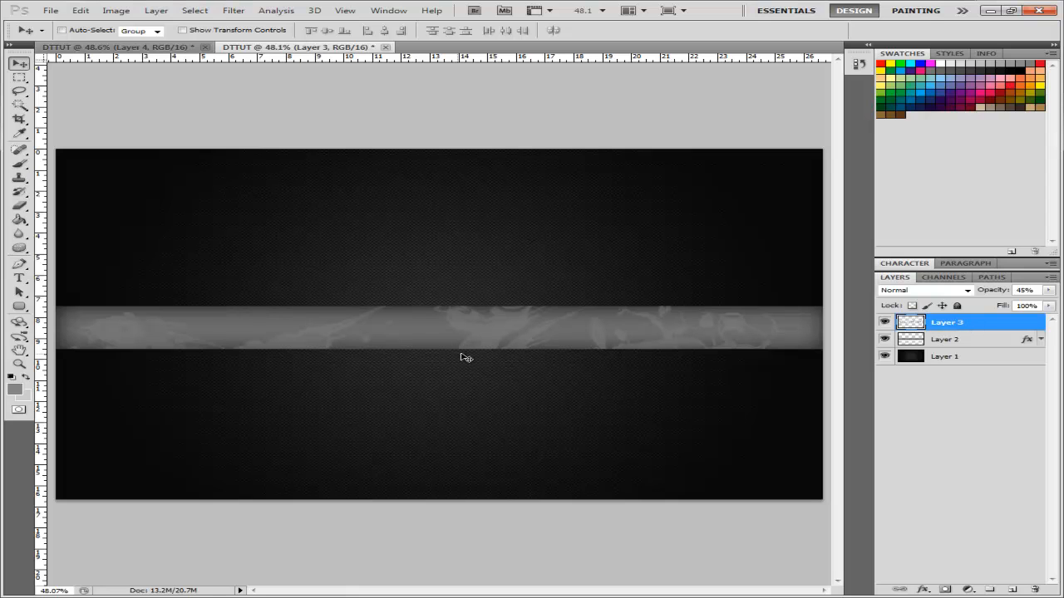
# Add a new layer and write the text INDEPTHFX across the band in gray Edistys Regular at 175 pt.
pyautogui.click(1012, 591)
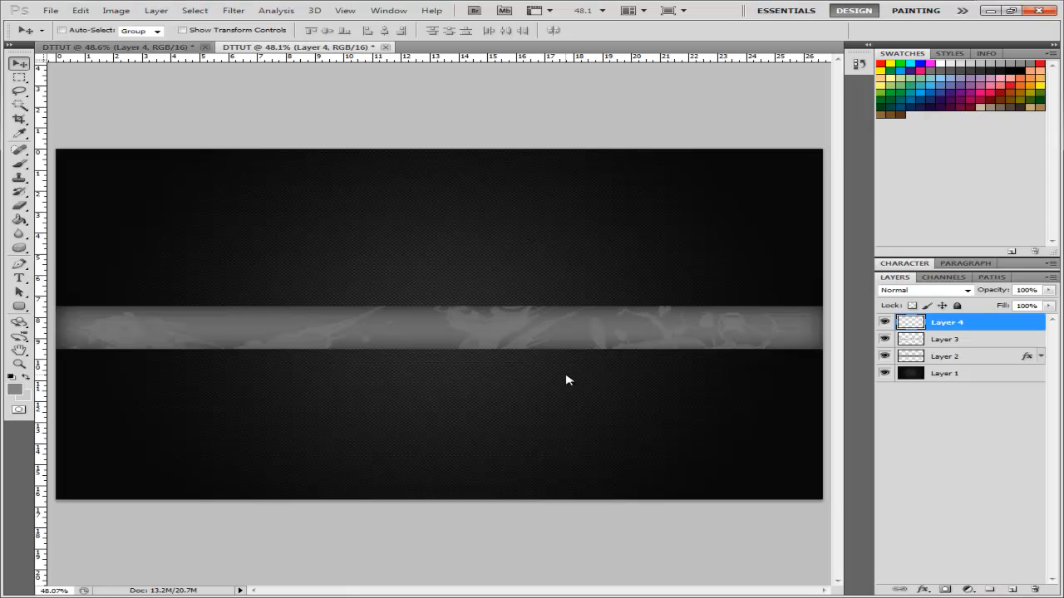
pyautogui.click(27, 280)
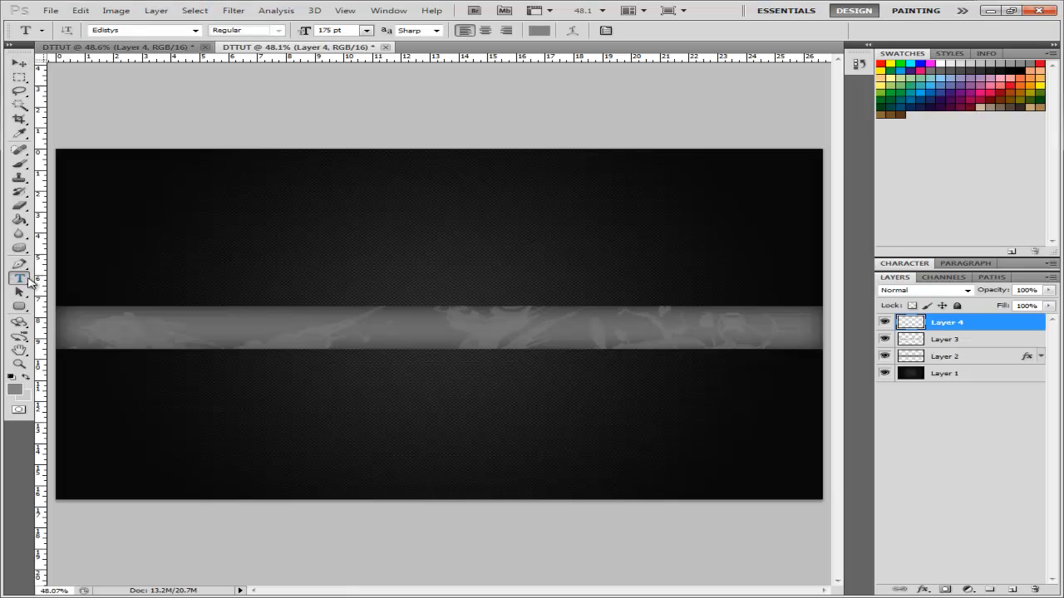
pyautogui.click(176, 350)
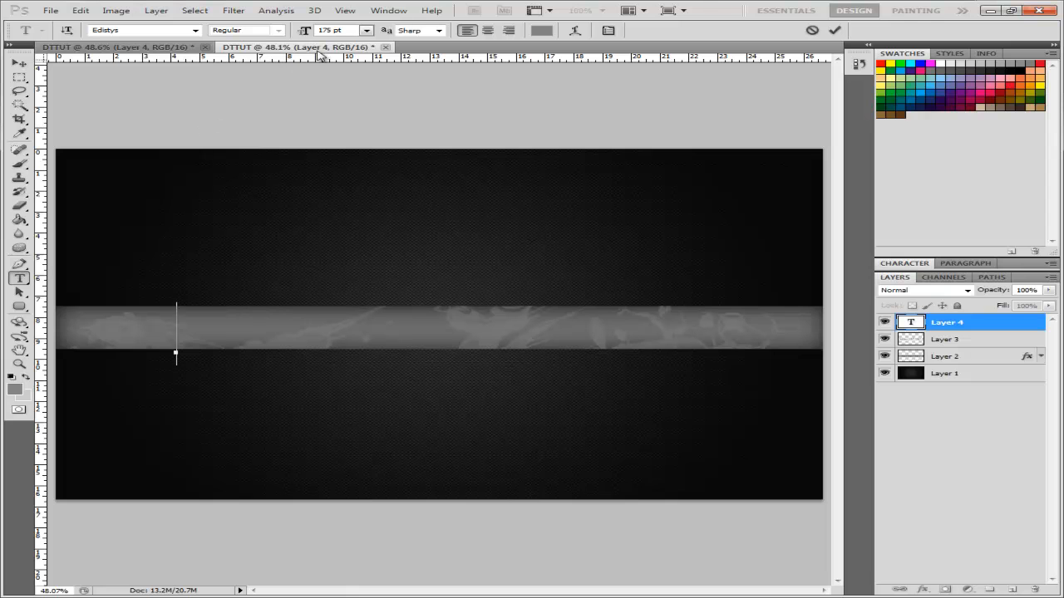
pyautogui.click(198, 32)
pyautogui.click(202, 40)
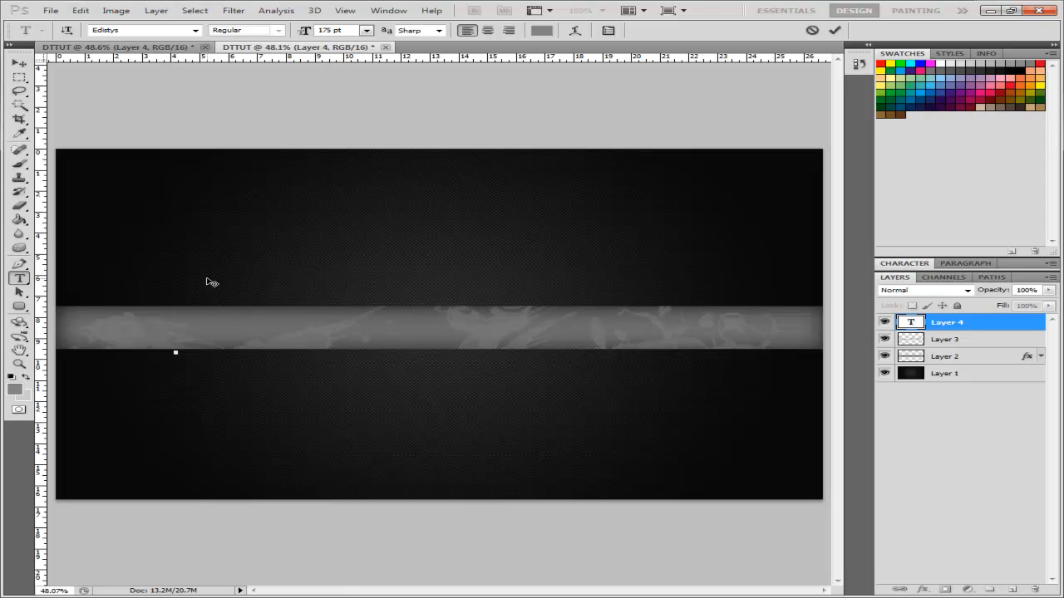
pyautogui.write('INDEPTH')
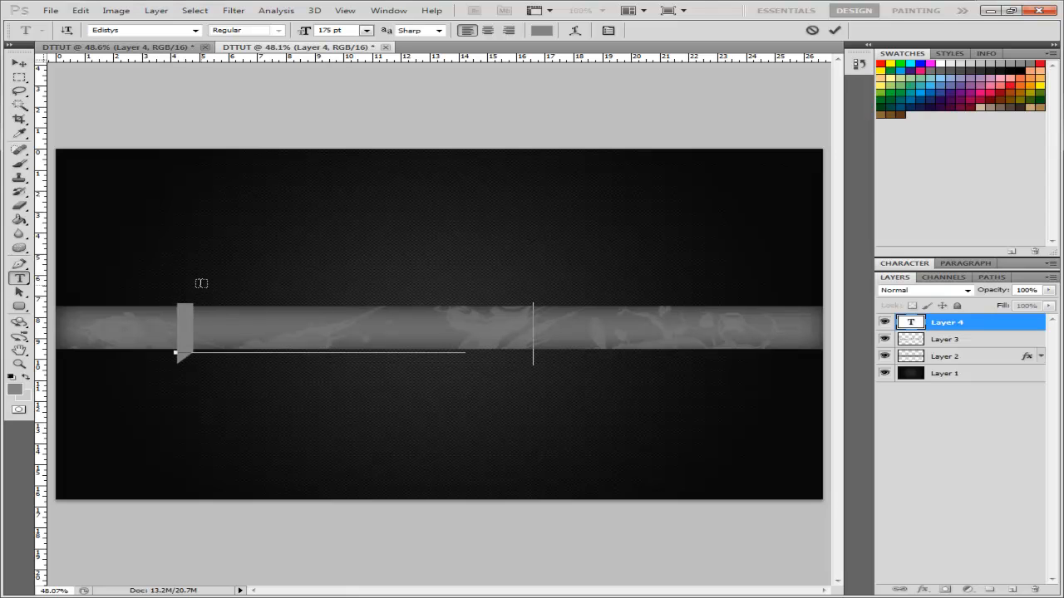
pyautogui.write('FX')
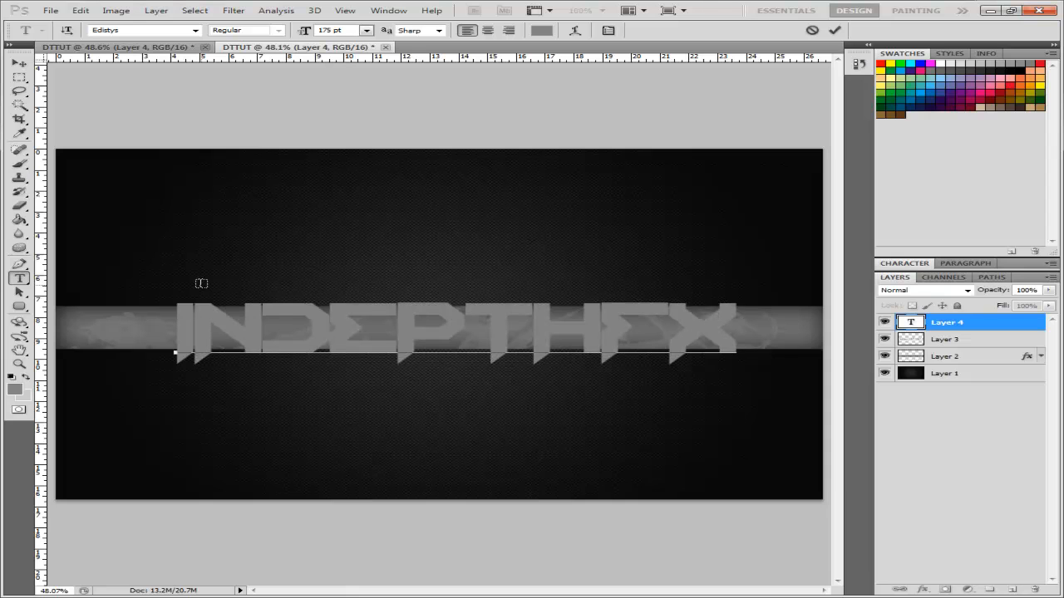
# Move the INDEPTHFX text slightly up and left so it sits roughly centered across the gray band.
pyautogui.click(18, 64)
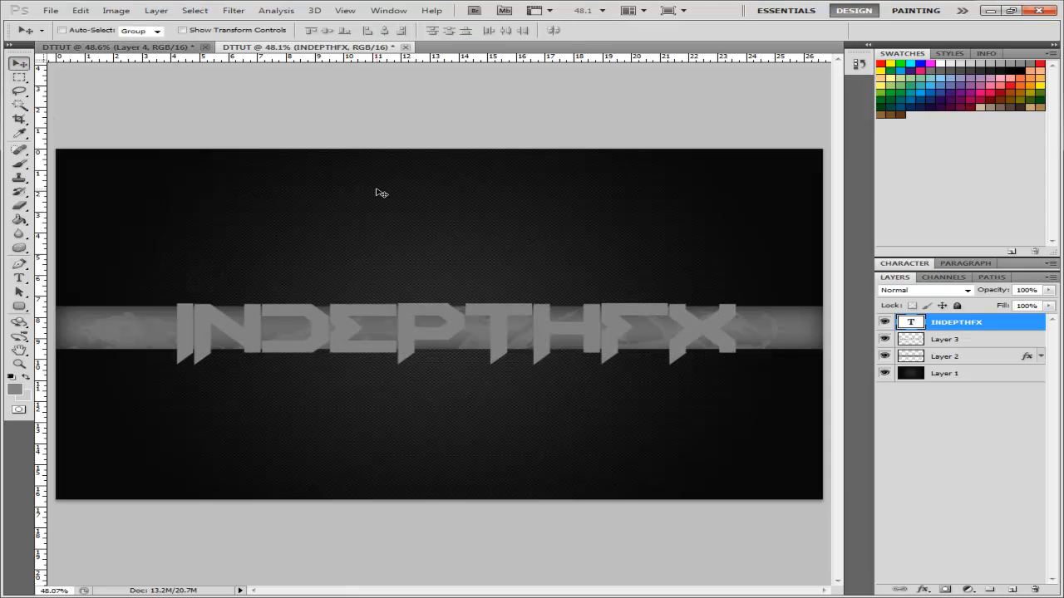
pyautogui.moveTo(394, 210); pyautogui.dragTo(346, 204)
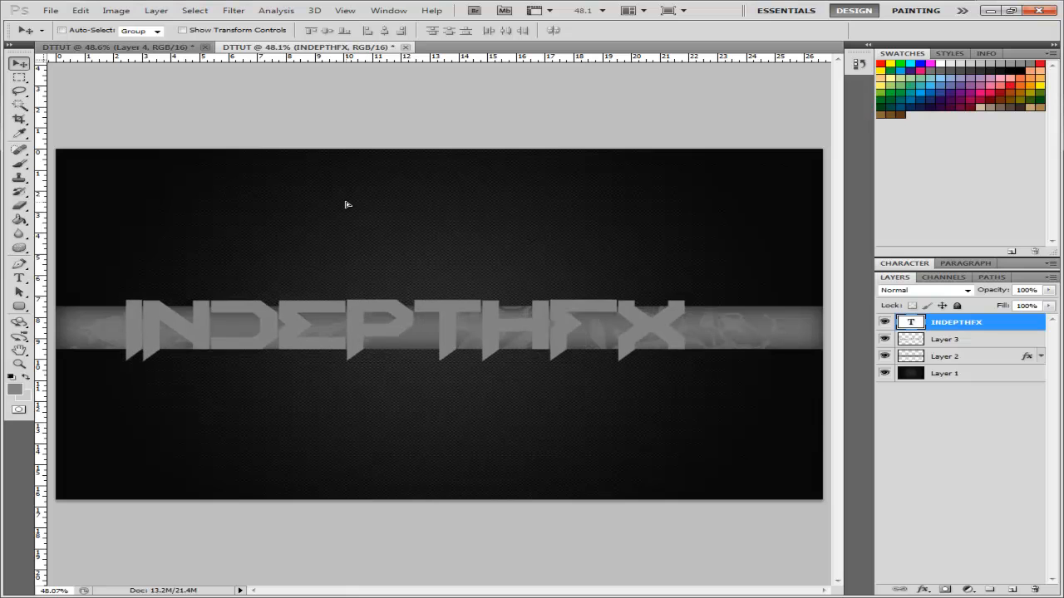
pyautogui.press('Right')
pyautogui.press('Right')
pyautogui.press('Right')
pyautogui.press('Right')
pyautogui.press('Right')
pyautogui.press('Right')
pyautogui.press('Right')
pyautogui.press('Right')
pyautogui.press('Right')
pyautogui.press('Right')
pyautogui.press('Right')
pyautogui.press('Right')
pyautogui.press('Right')
pyautogui.press('Right')
pyautogui.press('Right')
pyautogui.press('Right')
pyautogui.press('Right')
pyautogui.press('Right')
pyautogui.press('Right')
pyautogui.press('Right')
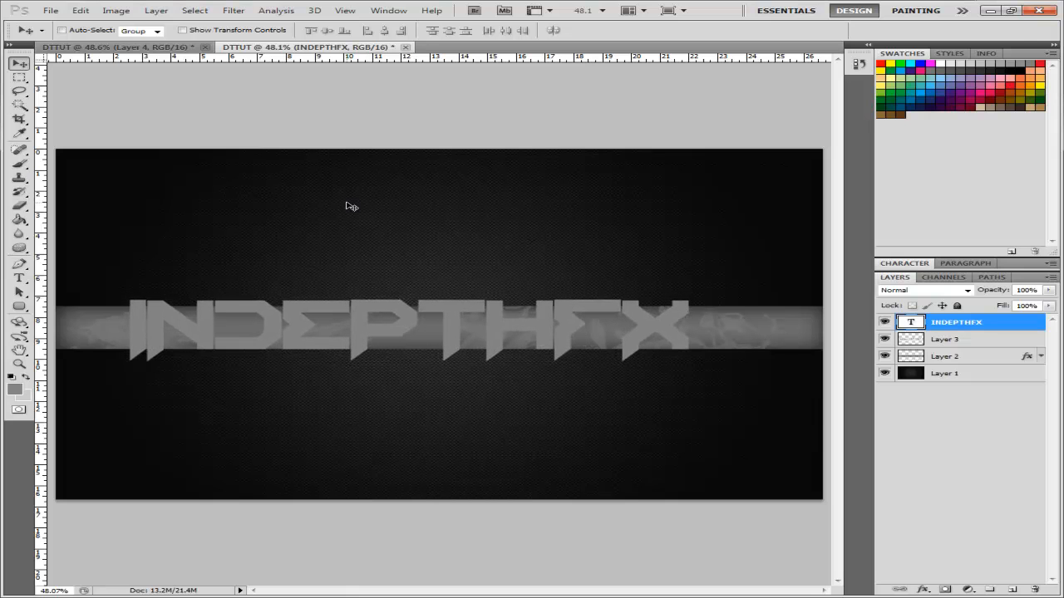
pyautogui.press('Right')
pyautogui.press('Right')
pyautogui.press('Right')
pyautogui.press('Right')
pyautogui.press('Right')
pyautogui.press('Right')
pyautogui.press('Right')
pyautogui.press('Right')
pyautogui.press('Right')
pyautogui.press('Right')
pyautogui.press('Right')
pyautogui.press('Right')
pyautogui.press('Right')
pyautogui.press('Right')
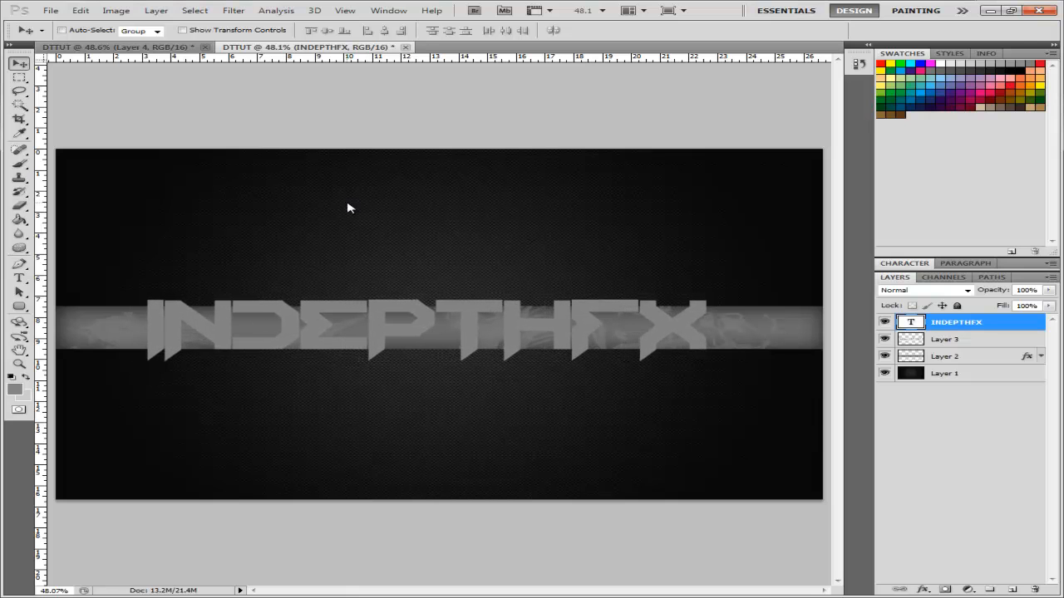
# Add a Gradient Overlay with the Foreground to Background preset and a reduced scale to the INDEPTHFX text layer.
pyautogui.doubleClick(1003, 327)
pyautogui.moveTo(647, 198); pyautogui.dragTo(687, 194)
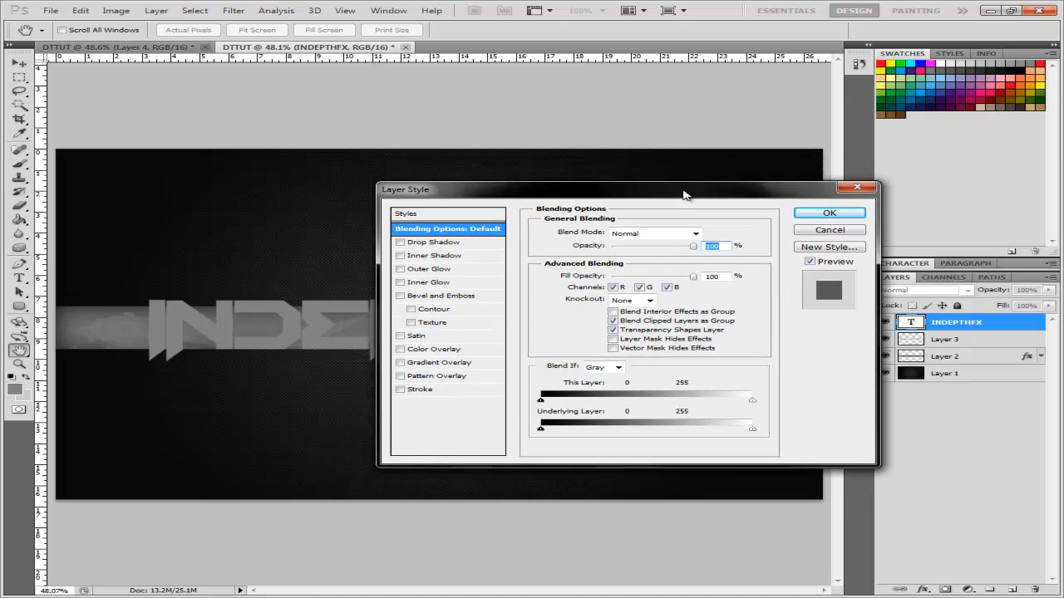
pyautogui.click(434, 363)
pyautogui.click(665, 259)
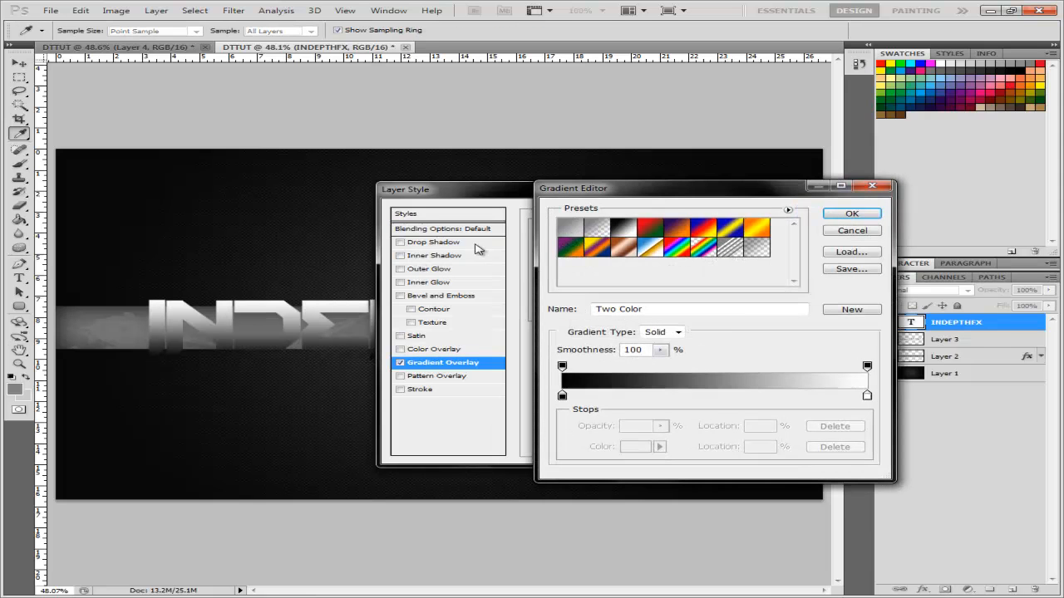
pyautogui.click(562, 232)
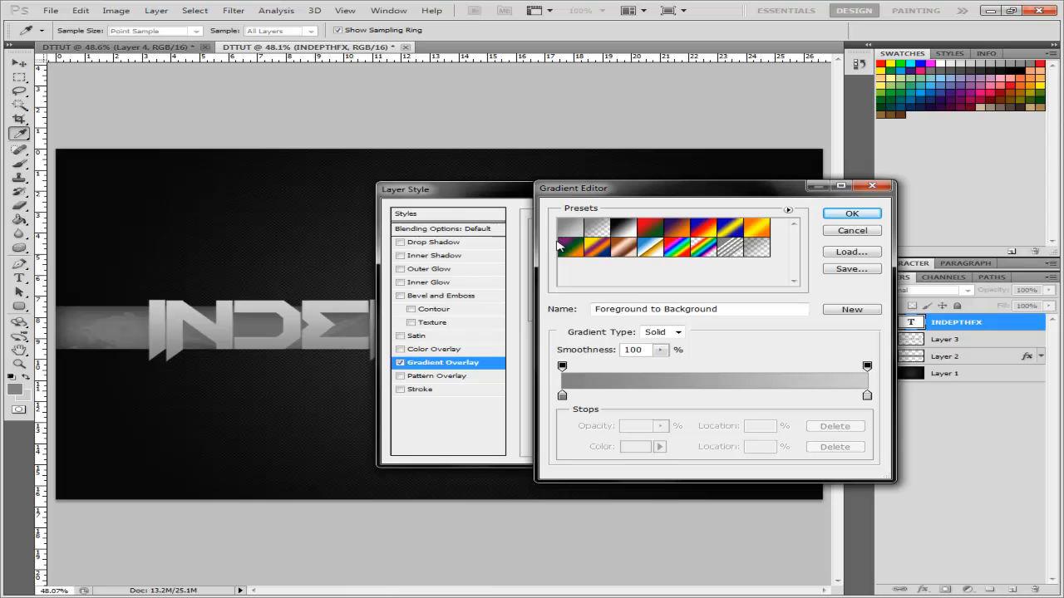
pyautogui.click(831, 216)
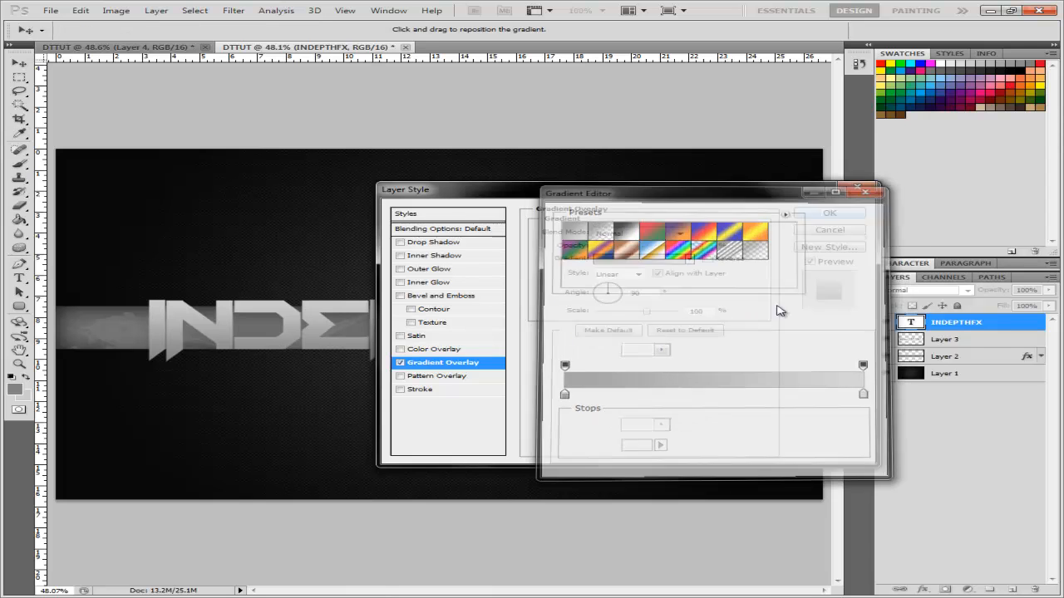
pyautogui.moveTo(651, 312); pyautogui.dragTo(613, 317)
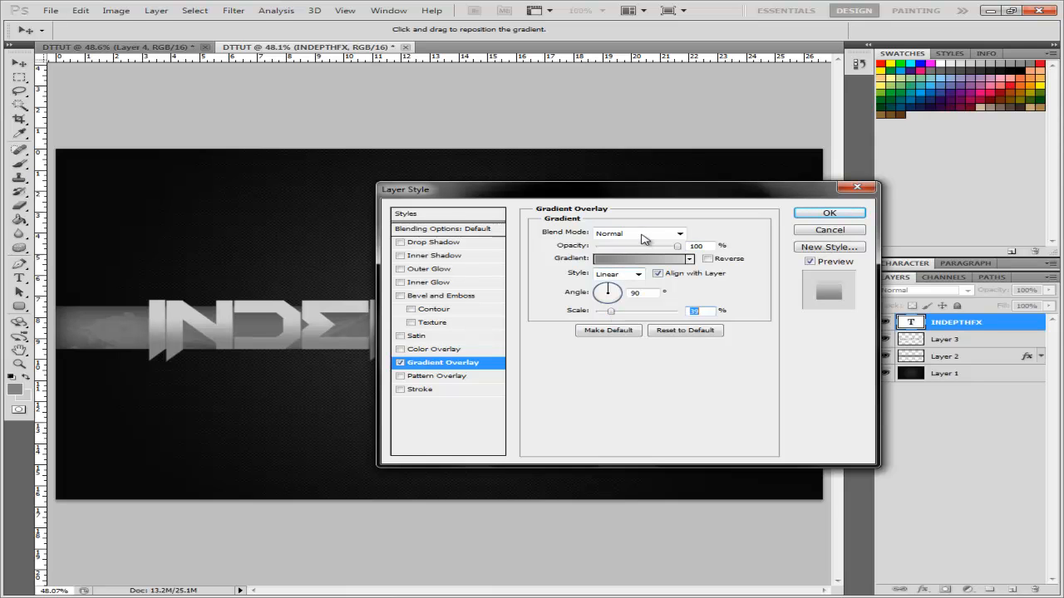
# Add a black Inner Shadow to the text with Normal blend mode, 52% opacity and a size of 32 px.
pyautogui.click(428, 257)
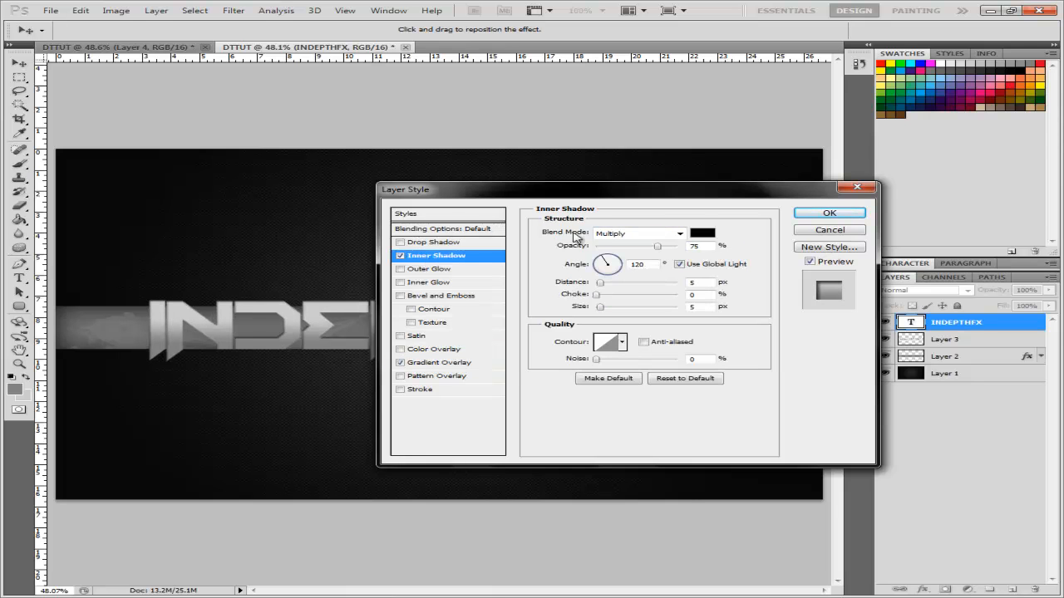
pyautogui.click(605, 236)
pyautogui.click(606, 245)
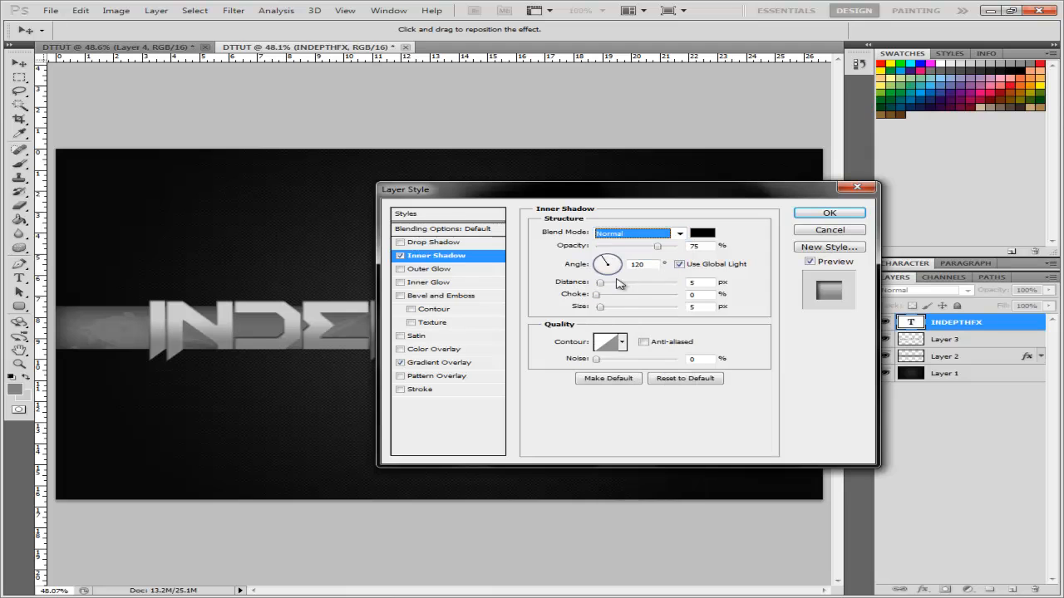
pyautogui.moveTo(601, 312); pyautogui.dragTo(612, 314)
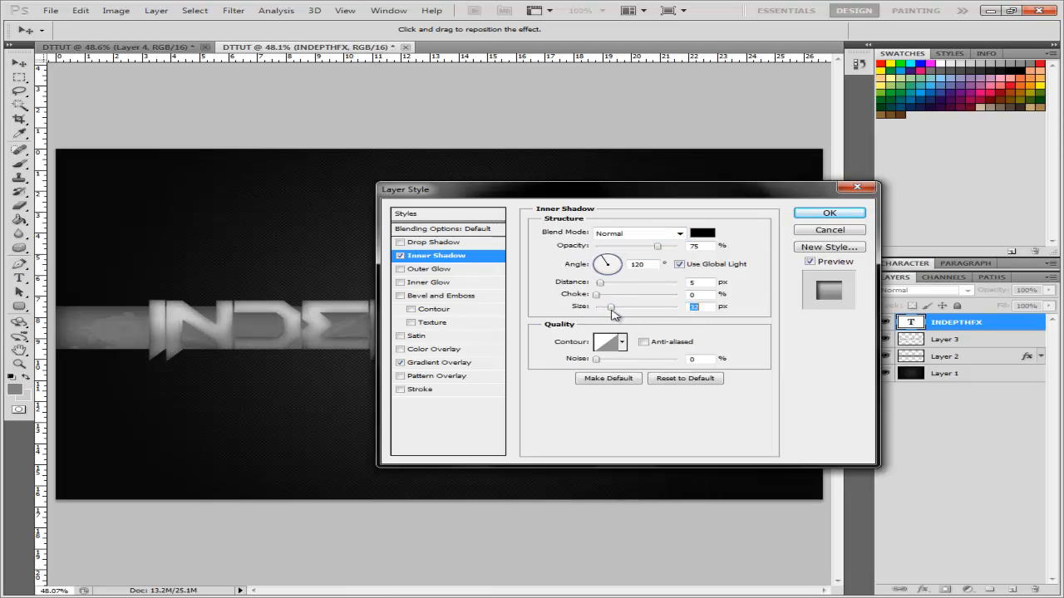
pyautogui.moveTo(658, 247); pyautogui.dragTo(640, 251)
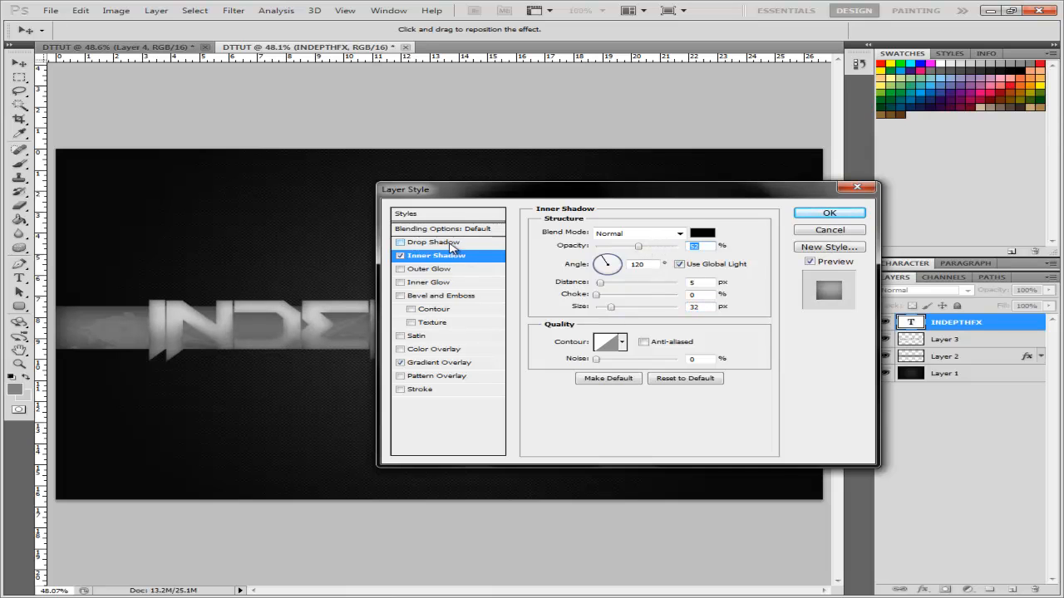
# Add a black Drop Shadow to the text with Normal blend mode and a size of 32 px.
pyautogui.click(428, 242)
pyautogui.click(636, 237)
pyautogui.click(624, 244)
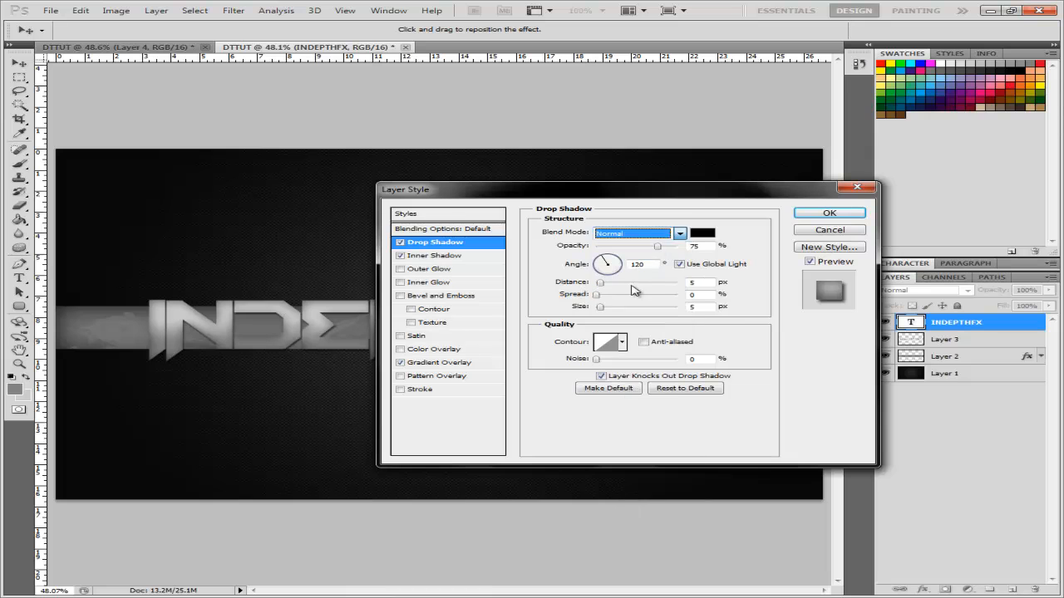
pyautogui.moveTo(600, 308); pyautogui.dragTo(610, 310)
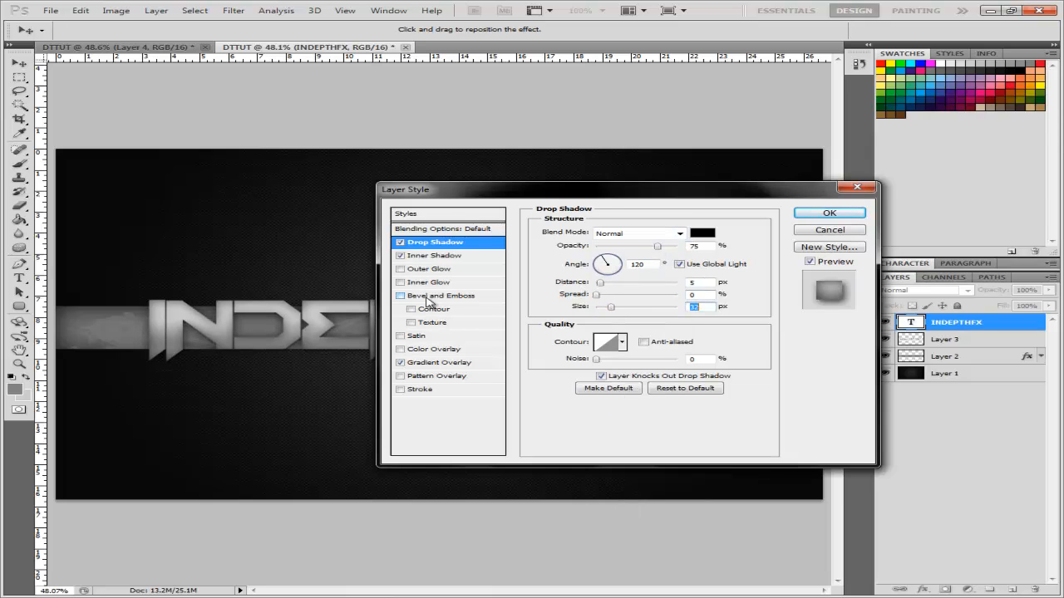
# Apply the layer style, nudge the INDEPTHFX text slightly to the right, and collapse its list of effects.
pyautogui.click(810, 215)
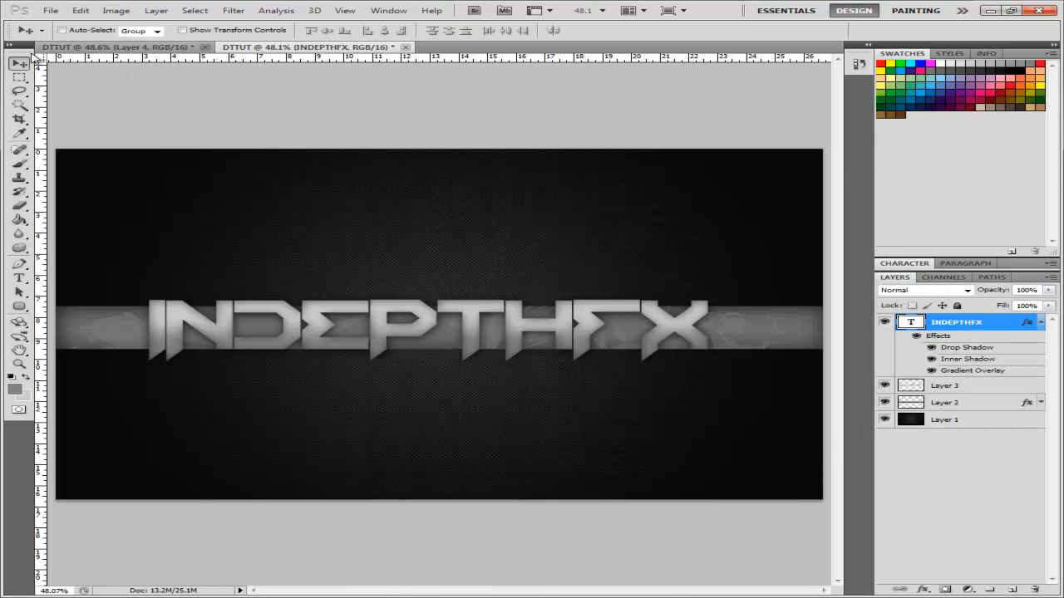
pyautogui.press('Right')
pyautogui.press('Right')
pyautogui.press('Right')
pyautogui.press('Right')
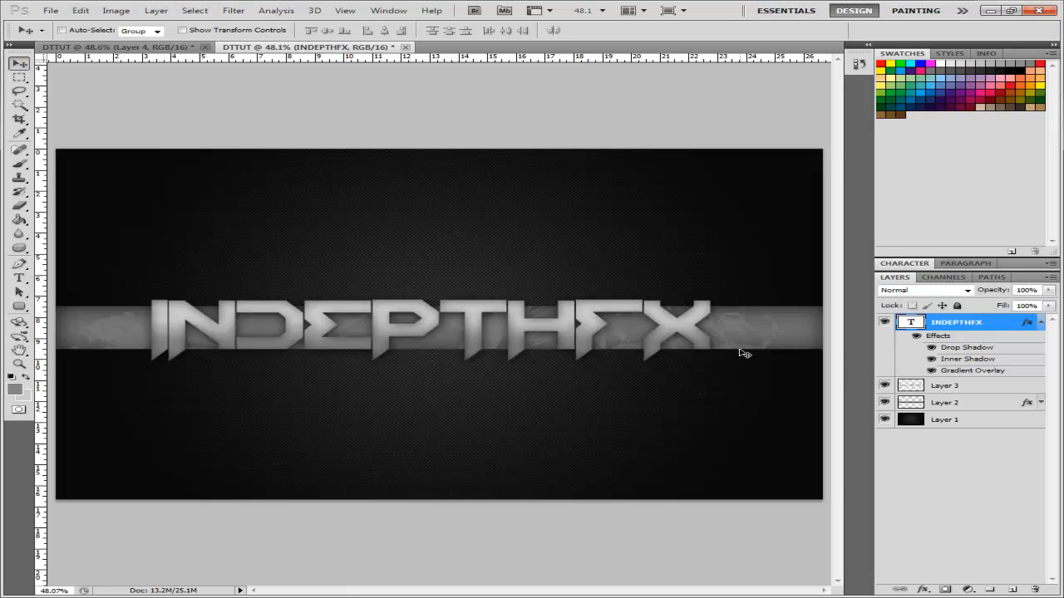
pyautogui.click(1041, 322)
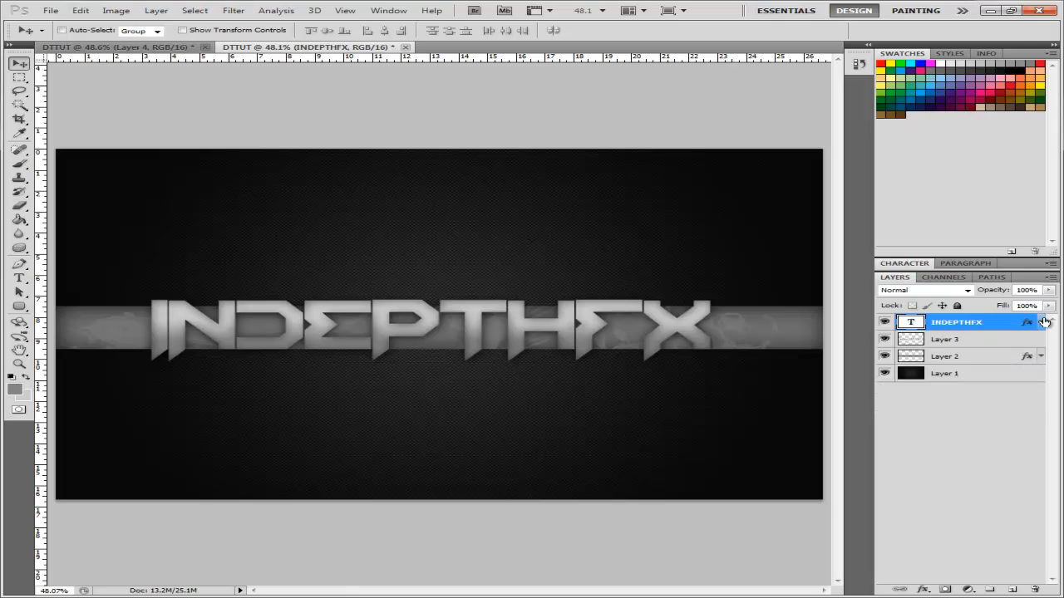
# Select the first letter I of the INDEPTHFX text with the Magic Wand at tolerance 32.
pyautogui.click(19, 105)
pyautogui.click(98, 116)
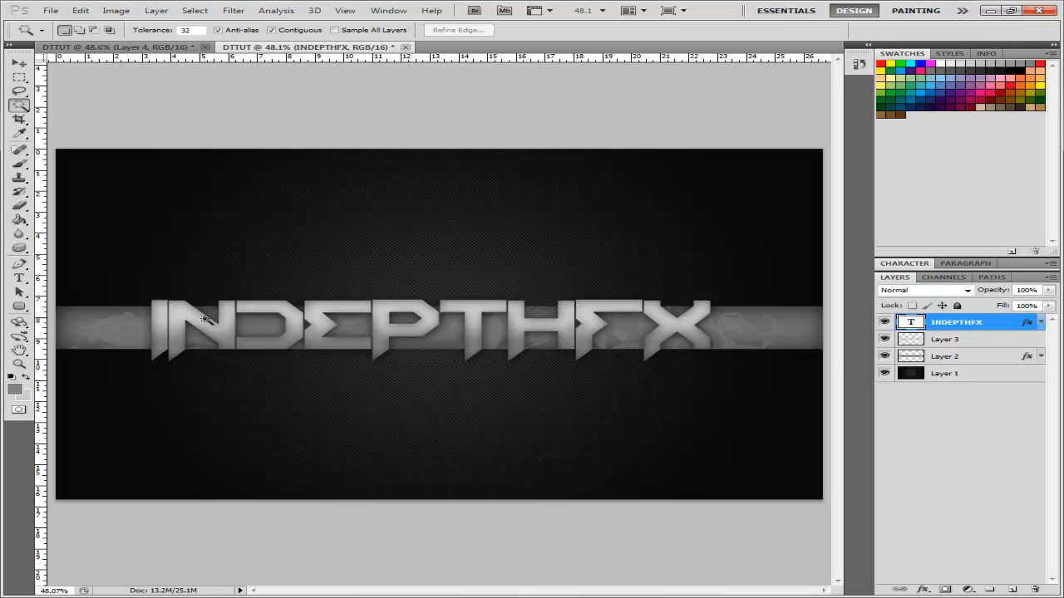
pyautogui.click(163, 322)
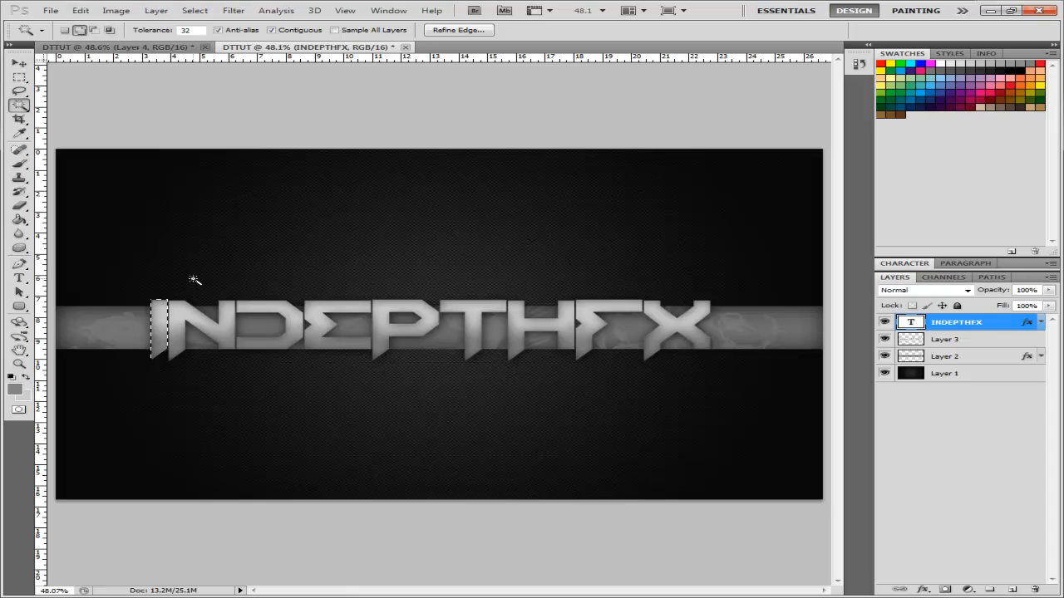
pyautogui.press('shift')
pyautogui.press('shift')
pyautogui.press('shift')
pyautogui.press('shift')
pyautogui.press('shift')
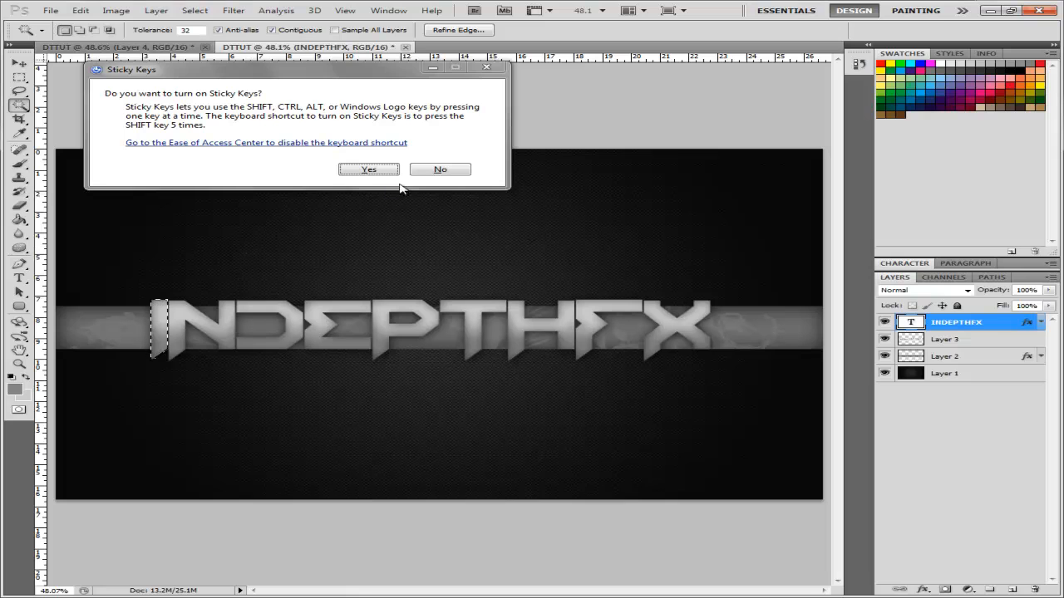
pyautogui.click(494, 69)
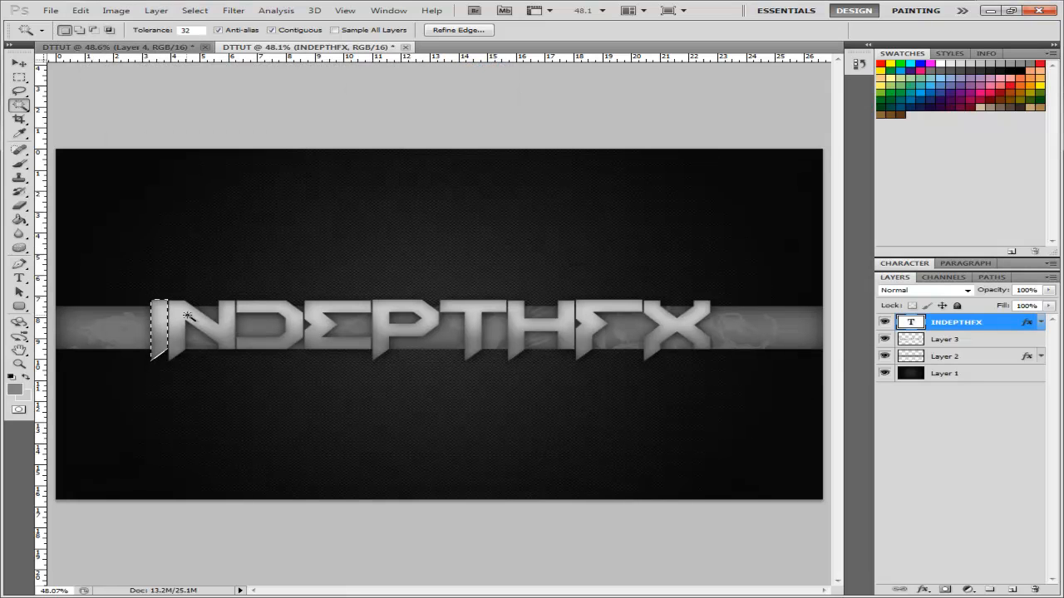
# Add the remaining letters of INDEPTHFX to the Magic Wand selection so the whole word is selected.
pyautogui.press('shift')
pyautogui.keyDown('shift'); pyautogui.click(257, 308); pyautogui.keyUp('shift')
pyautogui.keyDown('shift'); pyautogui.click(316, 320); pyautogui.keyUp('shift')
pyautogui.keyDown('shift'); pyautogui.click(384, 324); pyautogui.keyUp('shift')
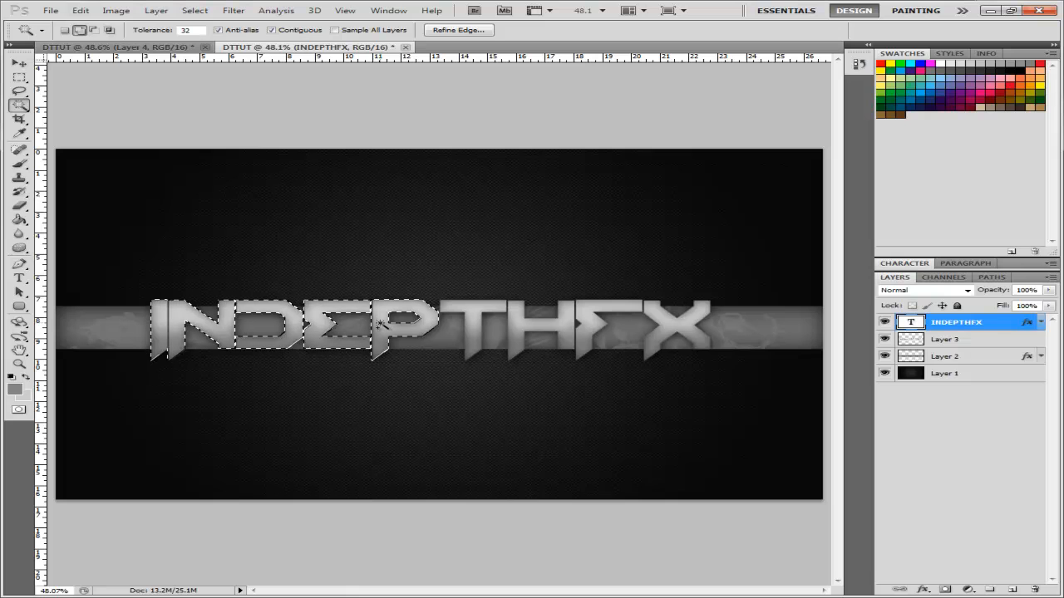
pyautogui.keyDown('shift'); pyautogui.click(473, 318); pyautogui.keyUp('shift')
pyautogui.keyDown('shift'); pyautogui.click(515, 326); pyautogui.keyUp('shift')
pyautogui.keyDown('shift'); pyautogui.click(582, 320); pyautogui.keyUp('shift')
pyautogui.keyDown('shift'); pyautogui.click(653, 314); pyautogui.keyUp('shift')
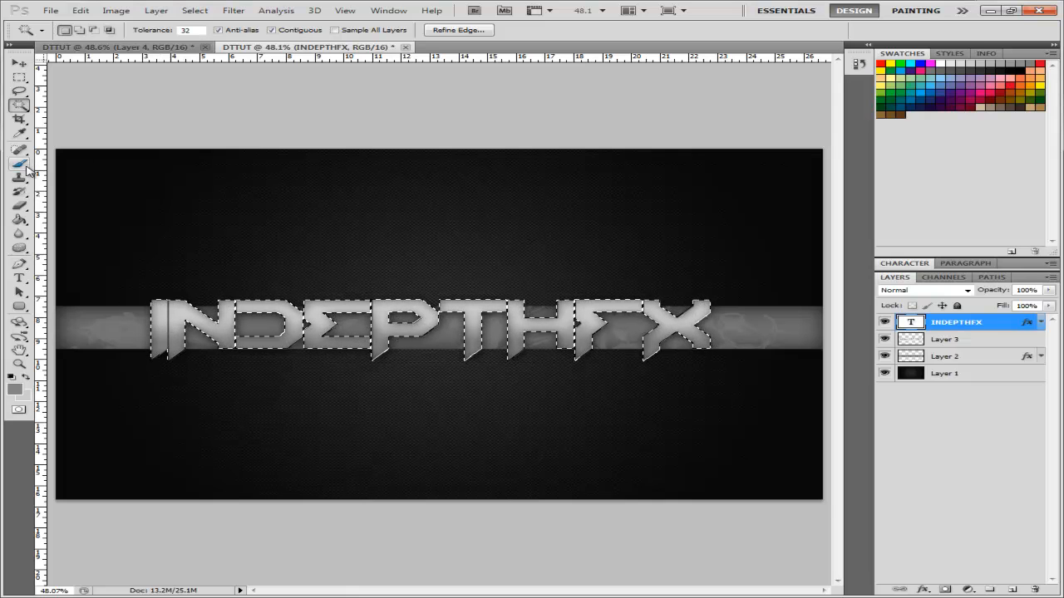
# Create a new layer above the text and stamp gray 675 px splatter brushes inside the selected letters of INDEP.
pyautogui.click(1010, 589)
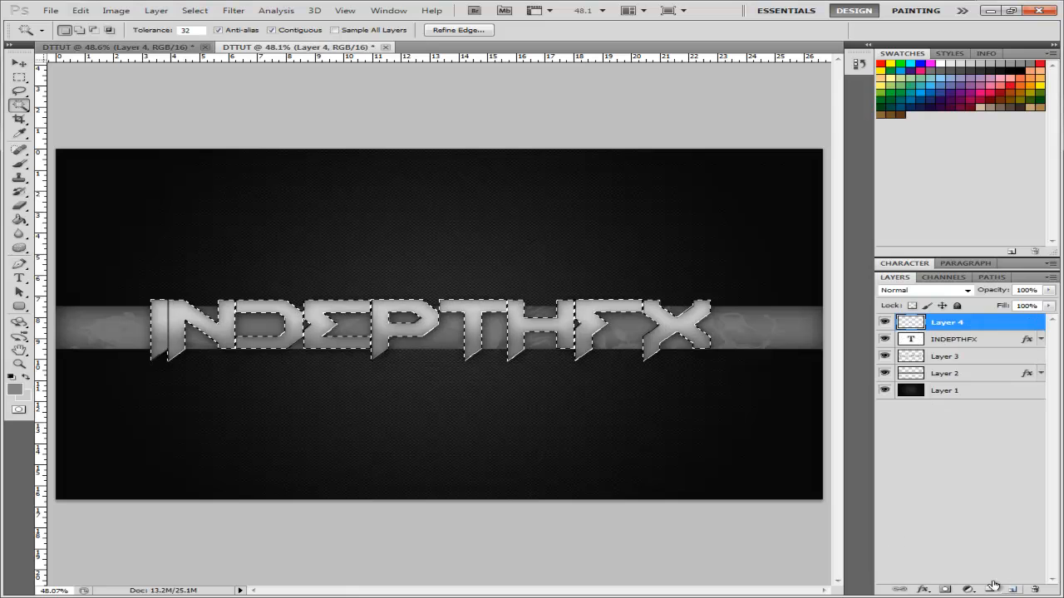
pyautogui.click(18, 163)
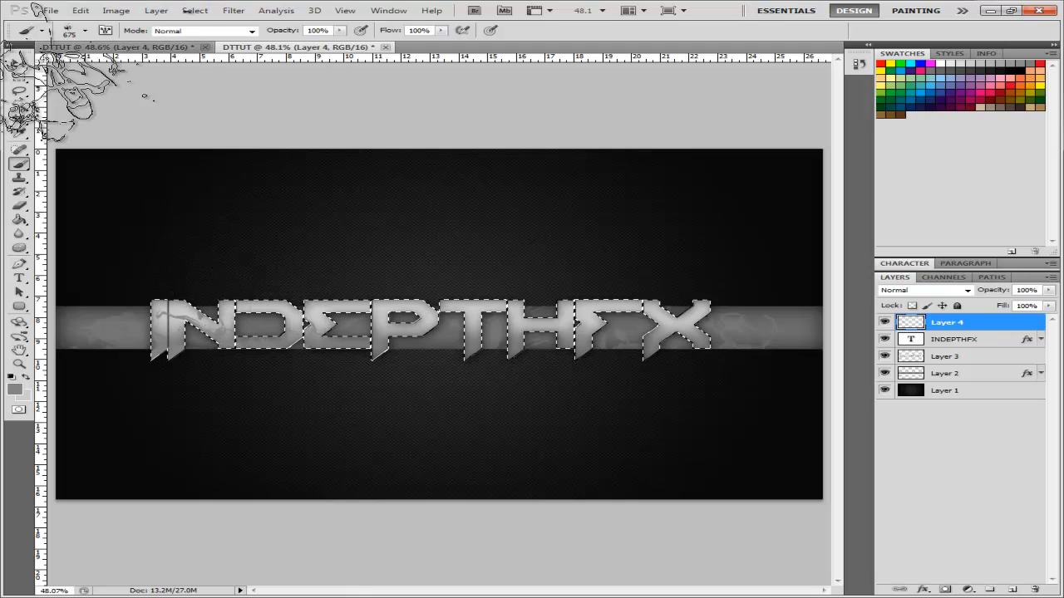
pyautogui.click(86, 31)
pyautogui.click(195, 171)
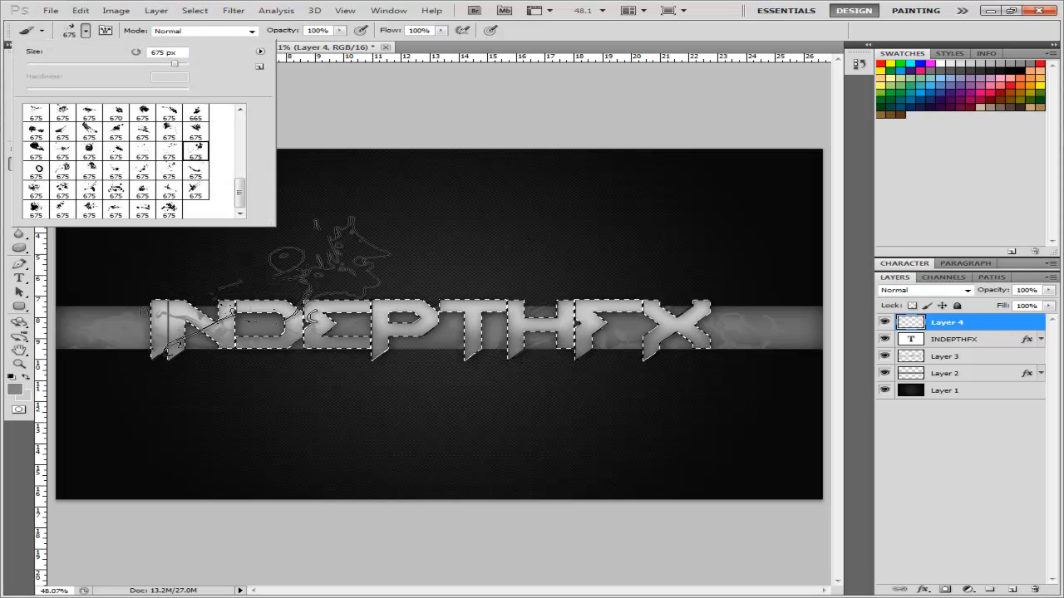
pyautogui.click(330, 359)
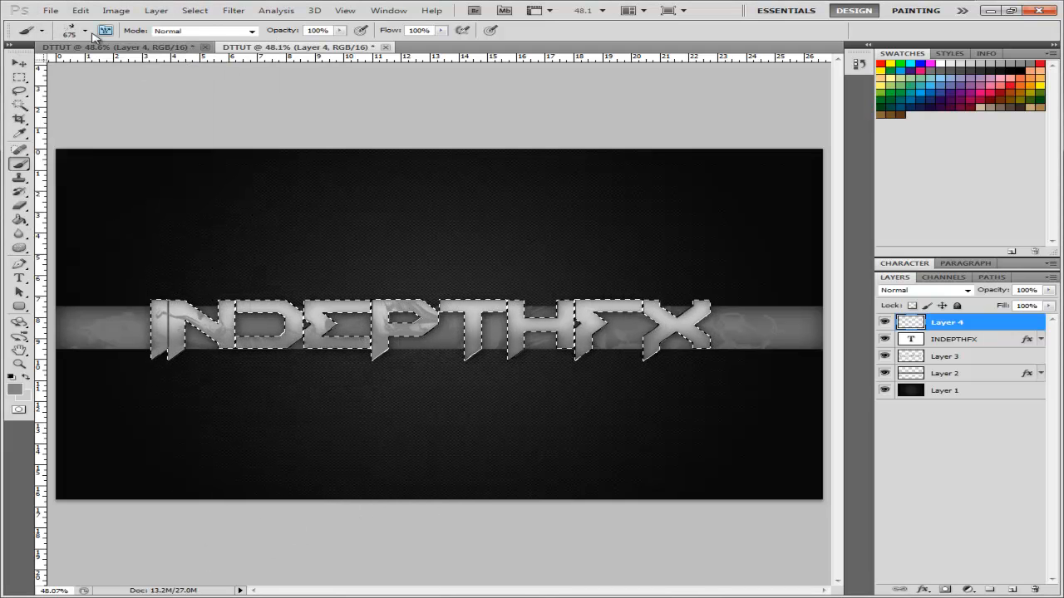
# Stamp a different 675 px splatter brush over the selected letters HFX and clear the selection.
pyautogui.click(85, 32)
pyautogui.click(93, 208)
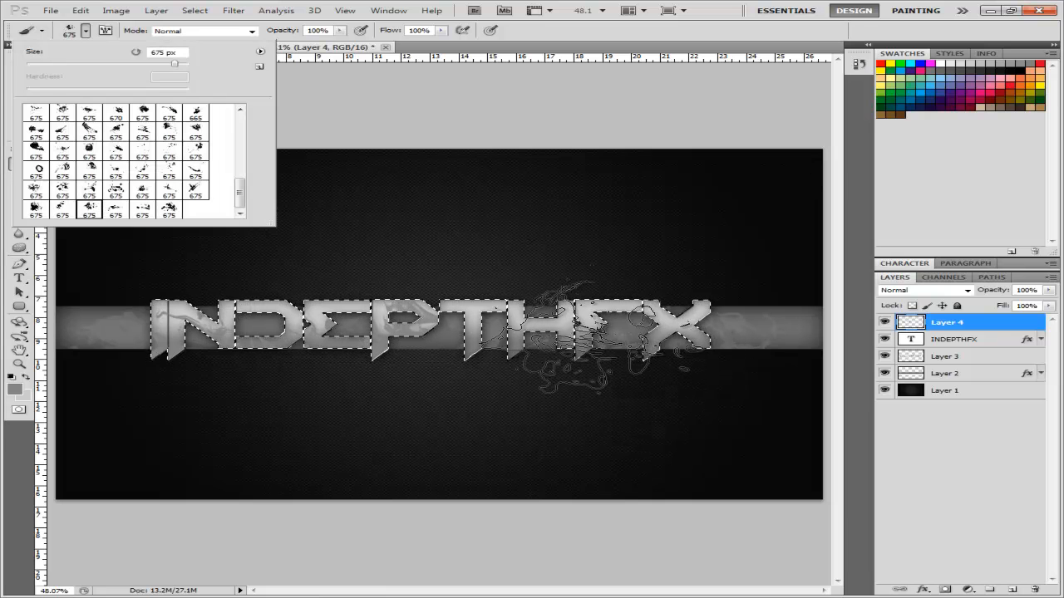
pyautogui.click(637, 339)
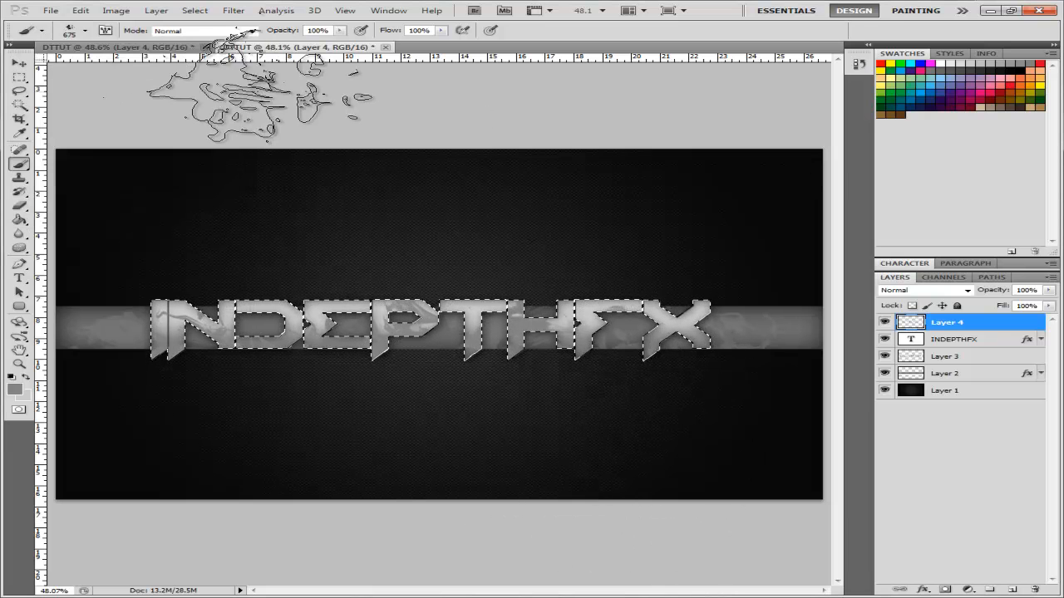
pyautogui.click(19, 105)
pyautogui.hotkey('ctrl', 'd')
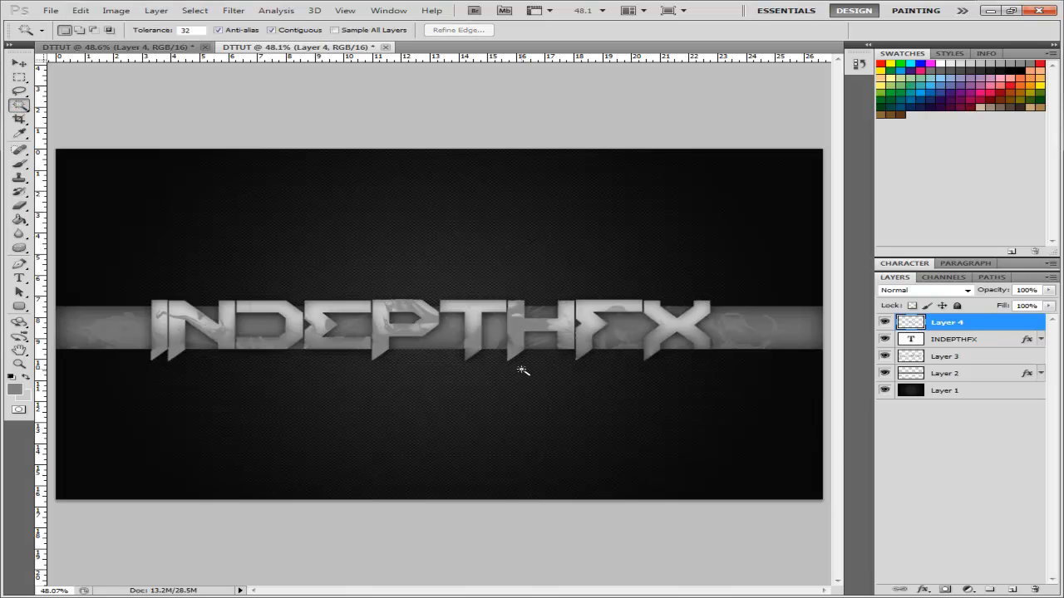